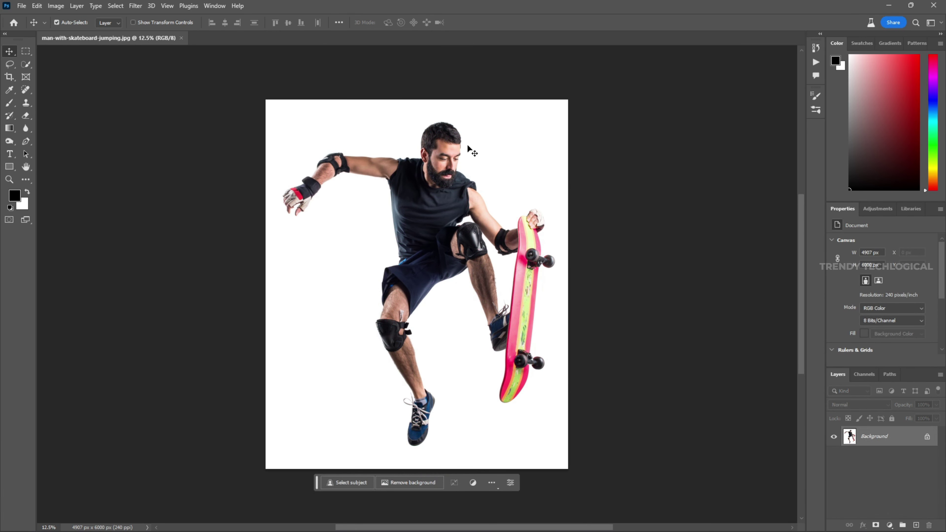
Load the three Retro Poster resource files and check that the action appears in the Actions panel
{"action": "left_click", "coordinate": [21, 6]}
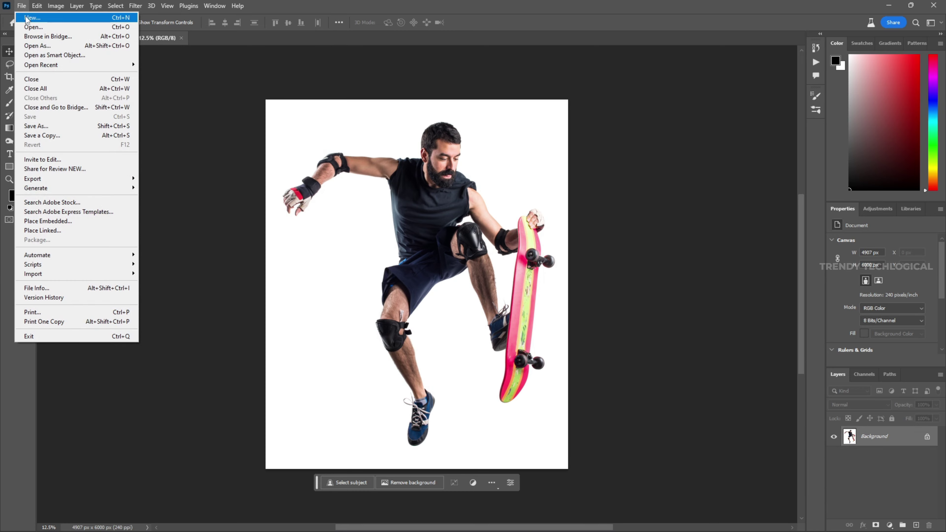
{"action": "left_click", "coordinate": [93, 30]}
{"action": "left_click_drag", "start_coordinate": [193, 202], "coordinate": [166, 116]}
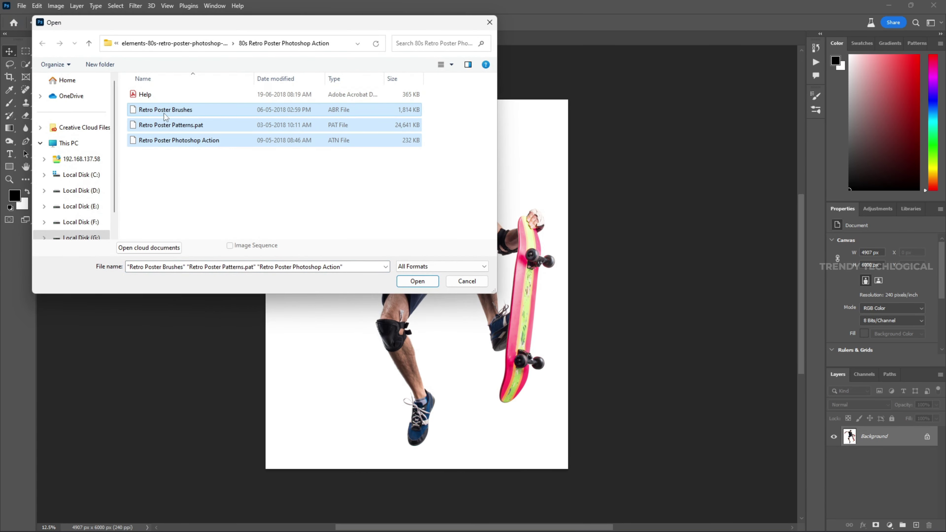
{"action": "left_click", "coordinate": [403, 285]}
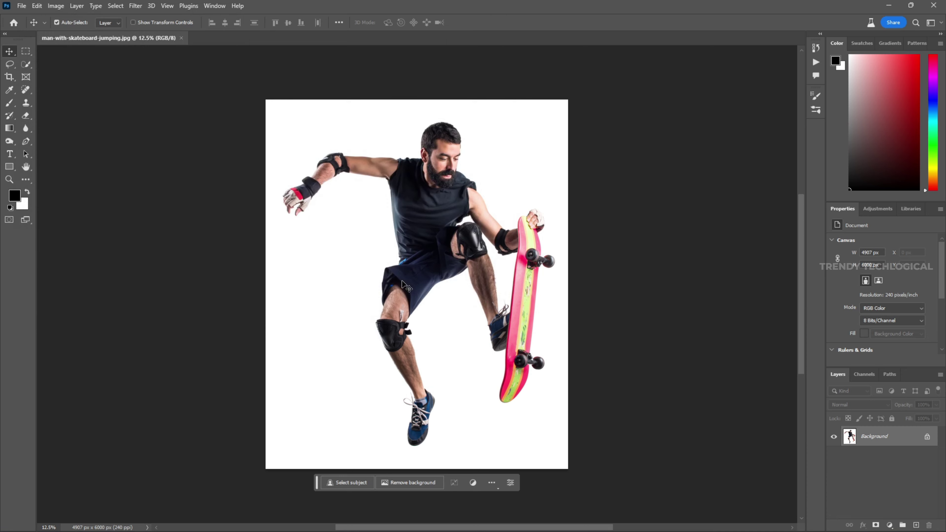
{"action": "left_click", "coordinate": [817, 62]}
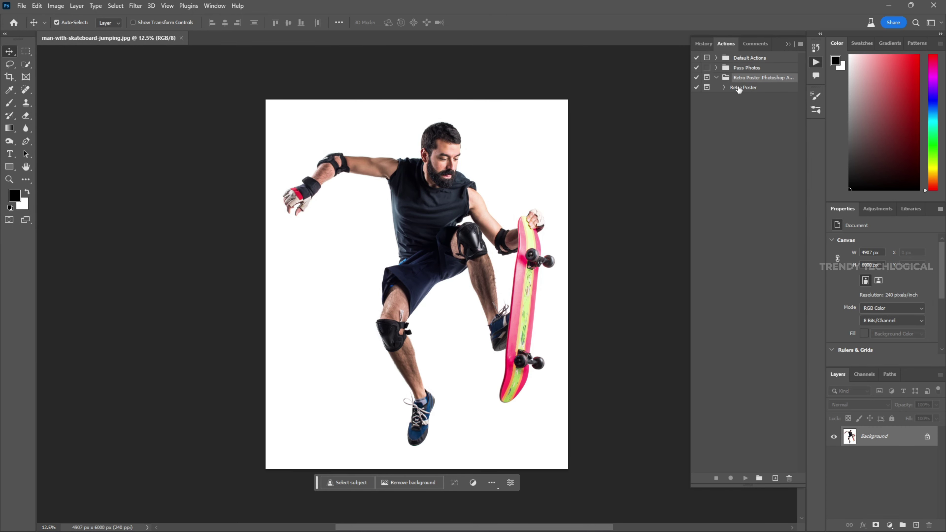
{"action": "left_click", "coordinate": [817, 63]}
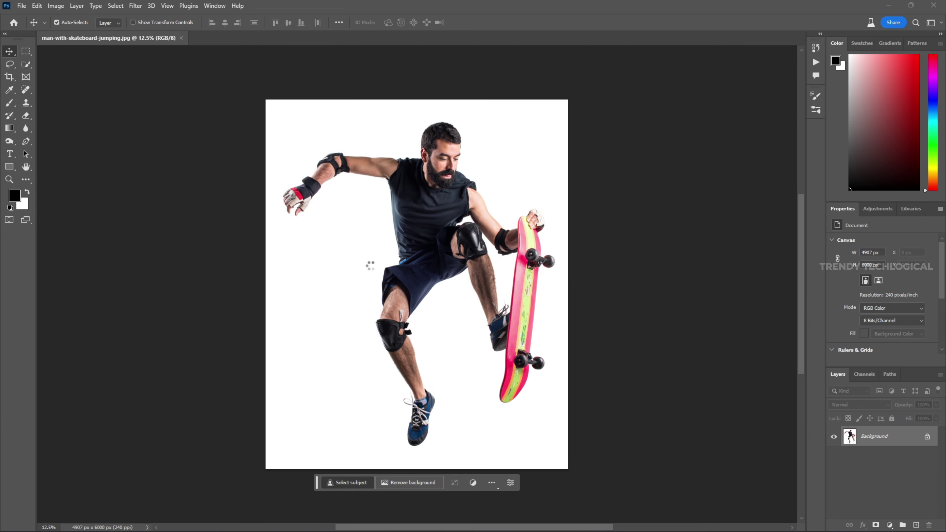
Zoom in on the skateboarder's feet to inspect the selection edges around the shoelaces
{"action": "scroll", "coordinate": [294, 202], "scroll_direction": "up", "scroll_amount": 10}
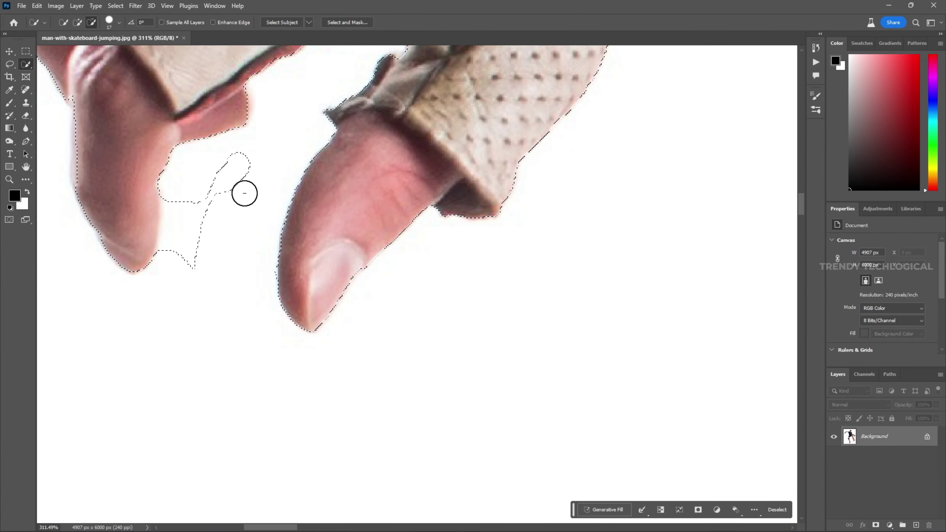
{"action": "scroll", "coordinate": [197, 262], "scroll_direction": "down", "scroll_amount": 8}
{"action": "scroll", "coordinate": [463, 226], "scroll_direction": "up", "scroll_amount": 5}
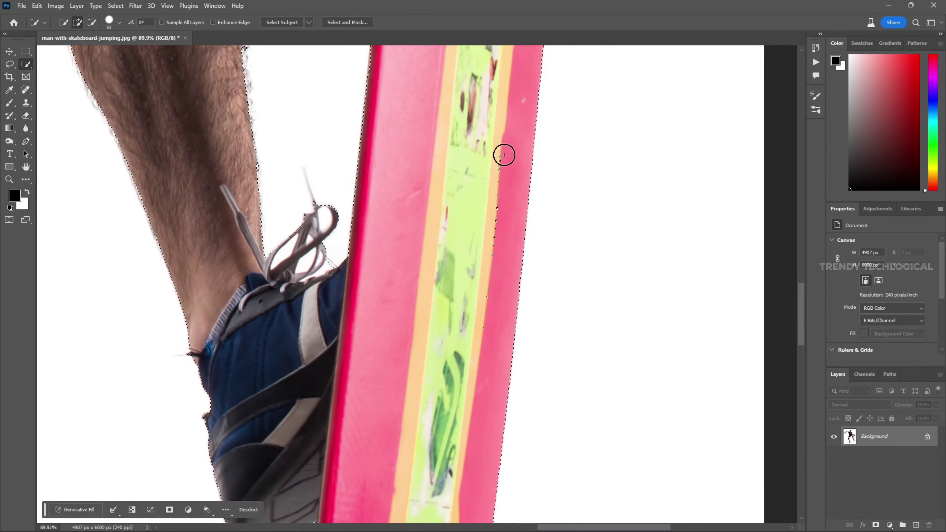
{"action": "scroll", "coordinate": [504, 155], "scroll_direction": "down", "scroll_amount": 3}
{"action": "scroll", "coordinate": [513, 302], "scroll_direction": "up", "scroll_amount": 3}
{"action": "scroll", "coordinate": [365, 325], "scroll_direction": "down", "scroll_amount": 5}
{"action": "scroll", "coordinate": [356, 235], "scroll_direction": "up", "scroll_amount": 6}
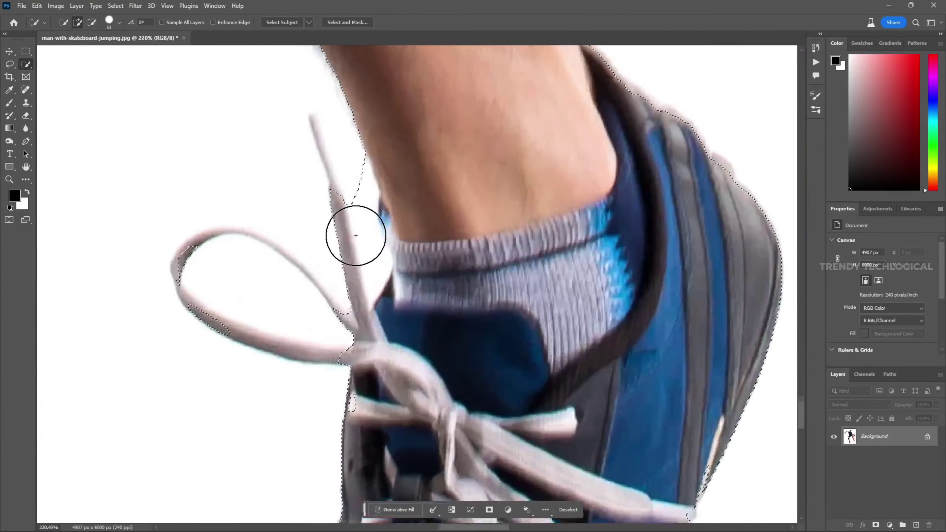
{"action": "scroll", "coordinate": [399, 315], "scroll_direction": "up", "scroll_amount": 2}
{"action": "scroll", "coordinate": [418, 353], "scroll_direction": "up", "scroll_amount": 2}
{"action": "scroll", "coordinate": [394, 275], "scroll_direction": "up", "scroll_amount": 2}
{"action": "scroll", "coordinate": [359, 153], "scroll_direction": "up", "scroll_amount": 1}
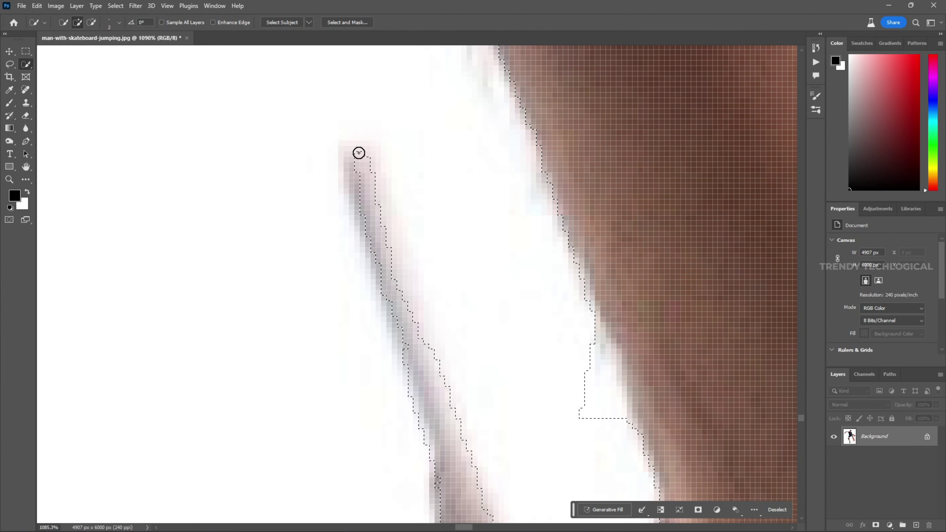
{"action": "scroll", "coordinate": [433, 433], "scroll_direction": "down", "scroll_amount": 3}
{"action": "scroll", "coordinate": [490, 238], "scroll_direction": "left", "scroll_amount": 3}
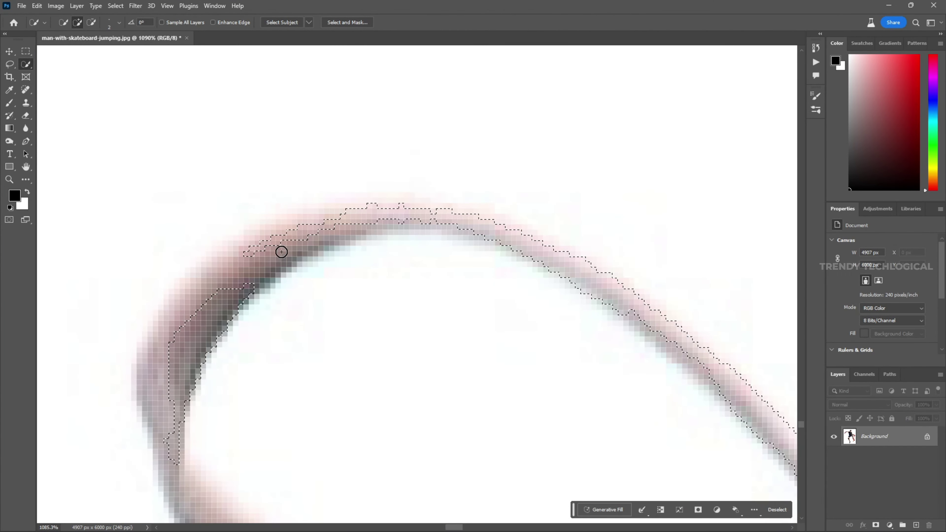
{"action": "scroll", "coordinate": [283, 201], "scroll_direction": "down", "scroll_amount": 5}
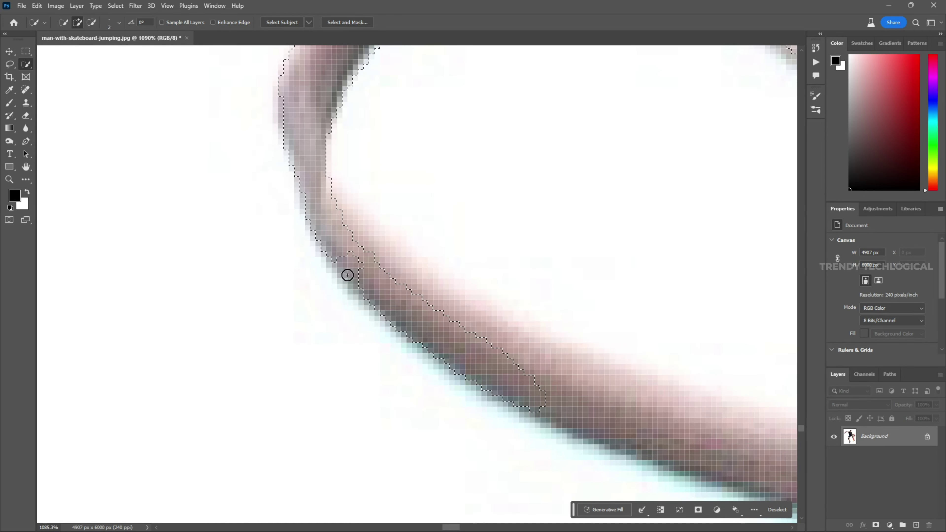
{"action": "scroll", "coordinate": [361, 245], "scroll_direction": "right", "scroll_amount": 3}
{"action": "scroll", "coordinate": [361, 245], "scroll_direction": "down", "scroll_amount": 2}
Enlarge the selection brush, add the shoelace edge to the selection, and fit the image
{"action": "key", "text": "bracketright"}
{"action": "mouse_move", "coordinate": [302, 271]}
{"action": "left_mouse_down"}
{"action": "mouse_move", "coordinate": [332, 298]}
{"action": "mouse_move", "coordinate": [585, 380]}
{"action": "left_mouse_up"}
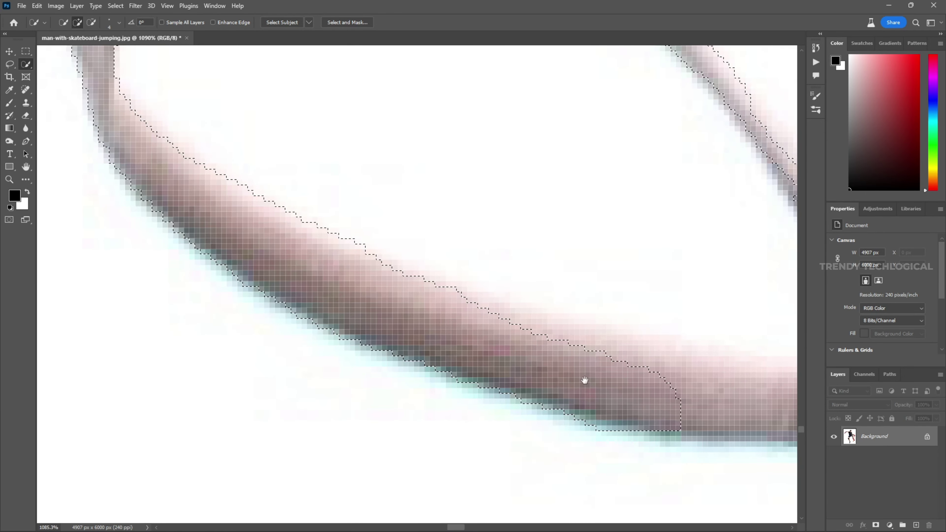
{"action": "scroll", "coordinate": [584, 380], "scroll_direction": "down", "scroll_amount": 5}
{"action": "scroll", "coordinate": [633, 349], "scroll_direction": "up", "scroll_amount": 5}
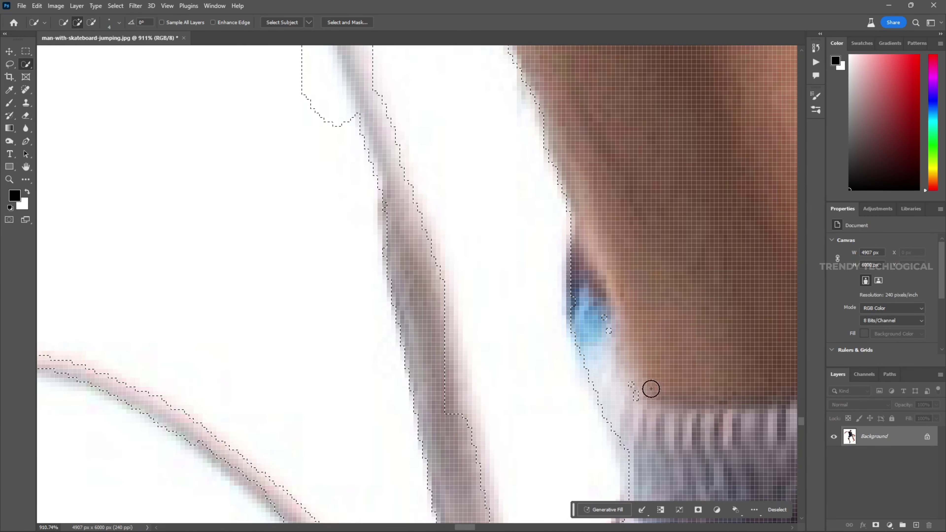
{"action": "key", "text": "ctrl+0"}
Add a new empty layer above the photo named 'subject'
{"action": "key", "text": "v"}
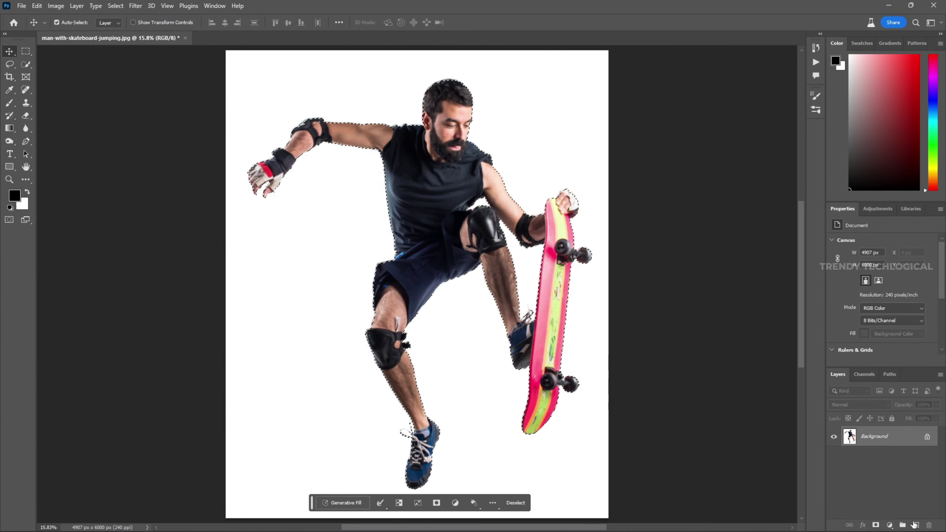
{"action": "left_click", "coordinate": [915, 524]}
{"action": "double_click", "coordinate": [868, 436]}
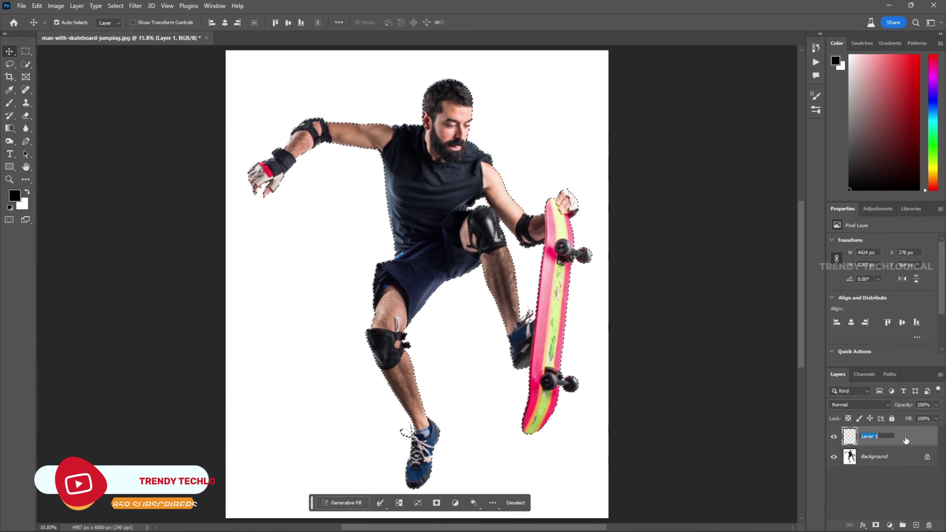
{"action": "type", "text": "subject"}
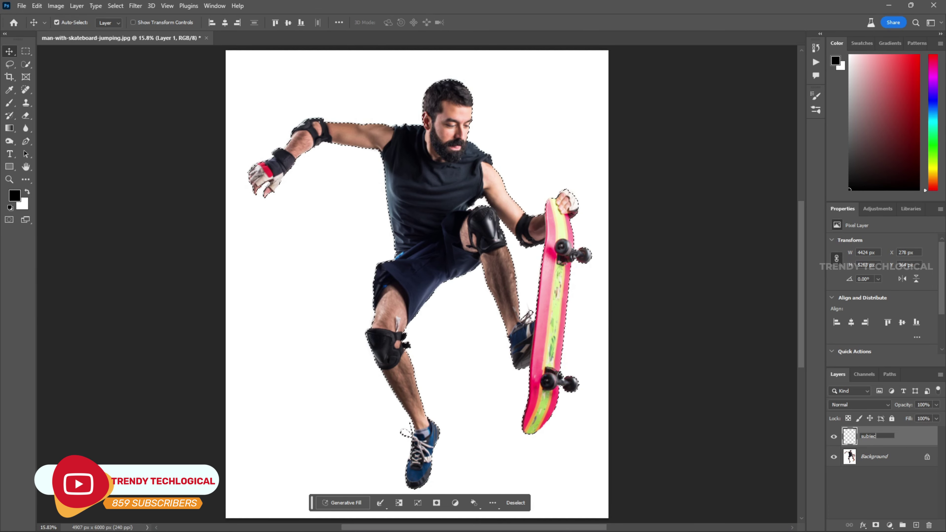
{"action": "key", "text": "Return"}
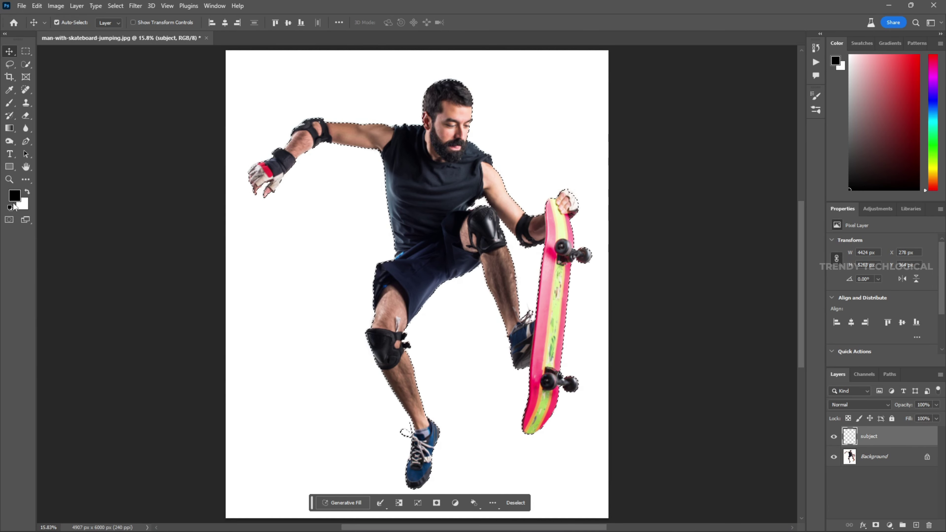
Set the foreground colour to pure red
{"action": "left_click", "coordinate": [14, 197]}
{"action": "left_click", "coordinate": [573, 160]}
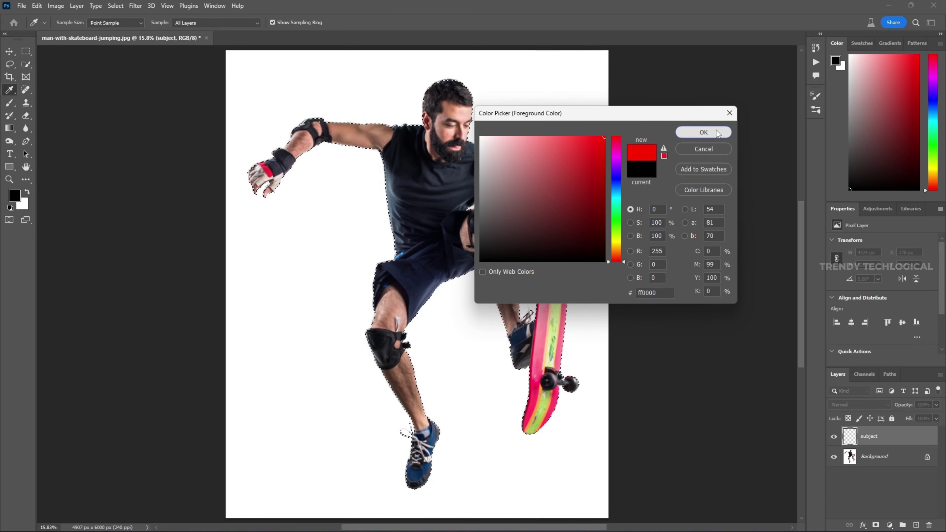
{"action": "left_click", "coordinate": [704, 132]}
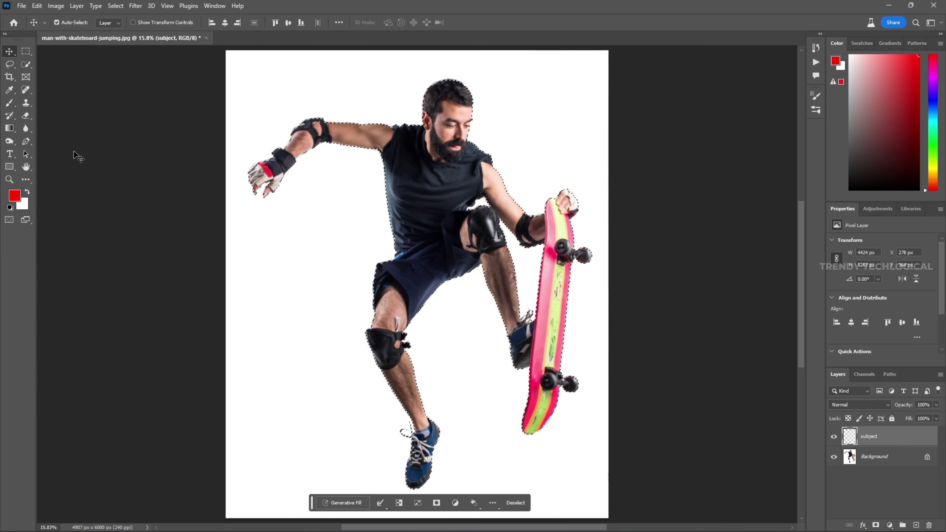
Switch to the Brush tool and browse the brush presets, expanding Retro Poster Brushes 2
{"action": "left_click", "coordinate": [11, 104]}
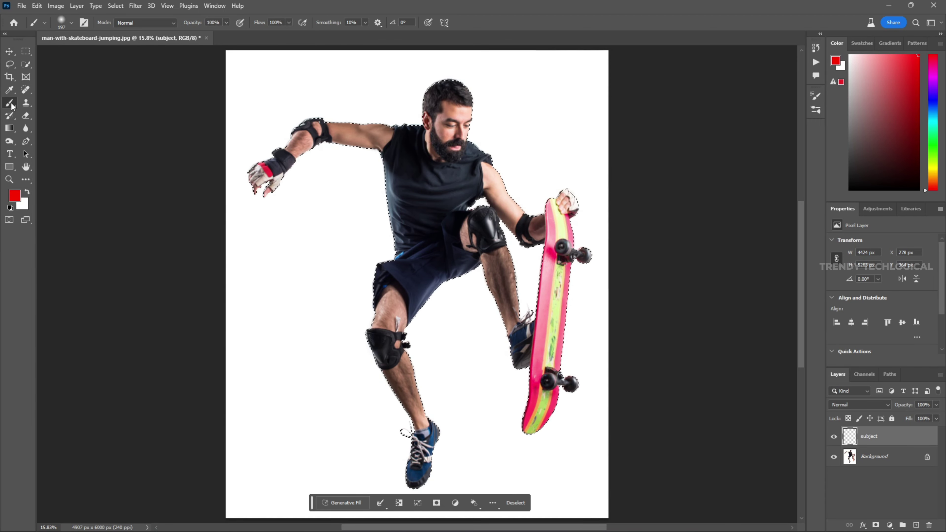
{"action": "left_click", "coordinate": [42, 21]}
{"action": "left_click", "coordinate": [44, 22]}
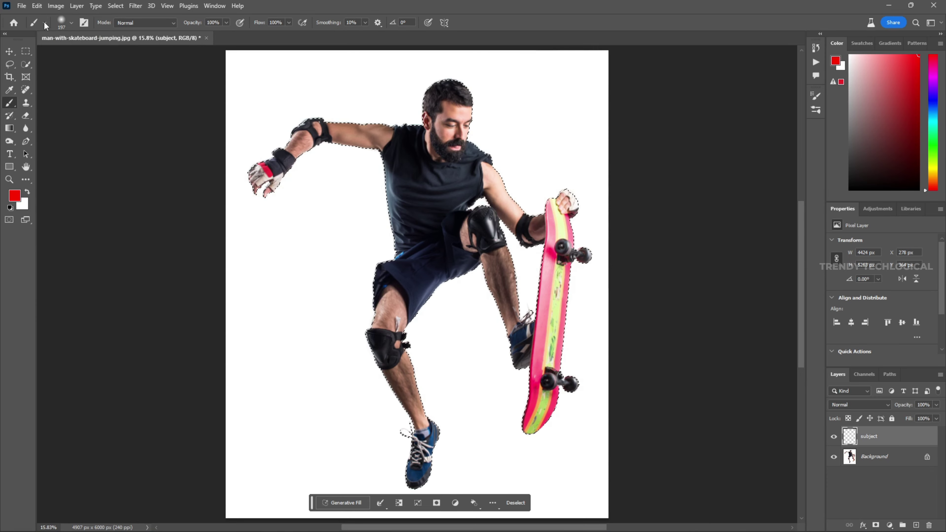
{"action": "left_click", "coordinate": [72, 23]}
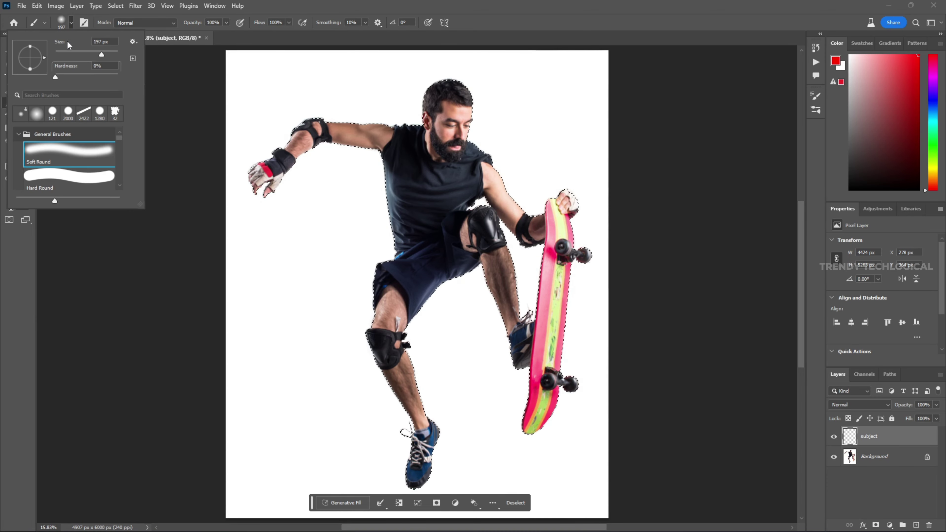
{"action": "left_click", "coordinate": [17, 136]}
{"action": "left_click_drag", "start_coordinate": [119, 142], "coordinate": [129, 186]}
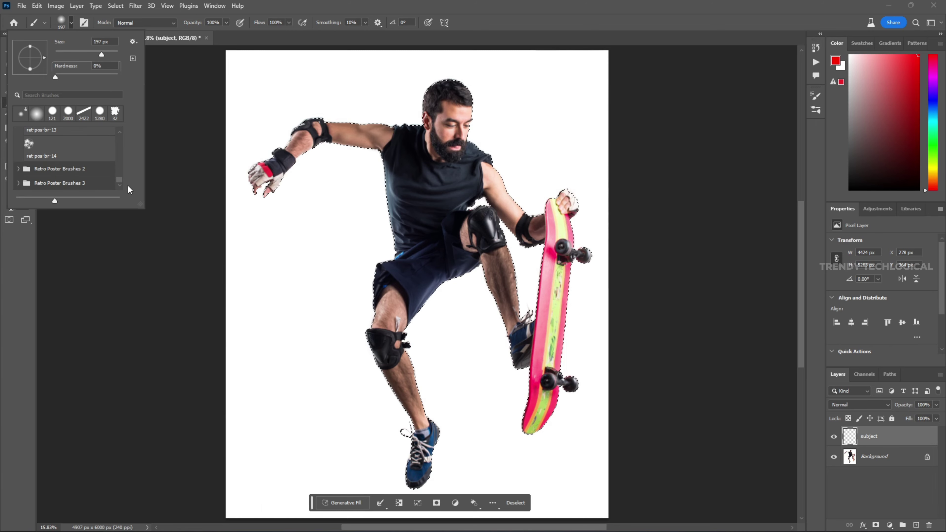
{"action": "left_click", "coordinate": [18, 170]}
Choose the round ret-pos-br-01 brush and paint red over the skater's head and arm
{"action": "scroll", "coordinate": [56, 164], "scroll_direction": "down", "scroll_amount": 2}
{"action": "scroll", "coordinate": [55, 164], "scroll_direction": "down", "scroll_amount": 2}
{"action": "scroll", "coordinate": [55, 164], "scroll_direction": "down", "scroll_amount": 2}
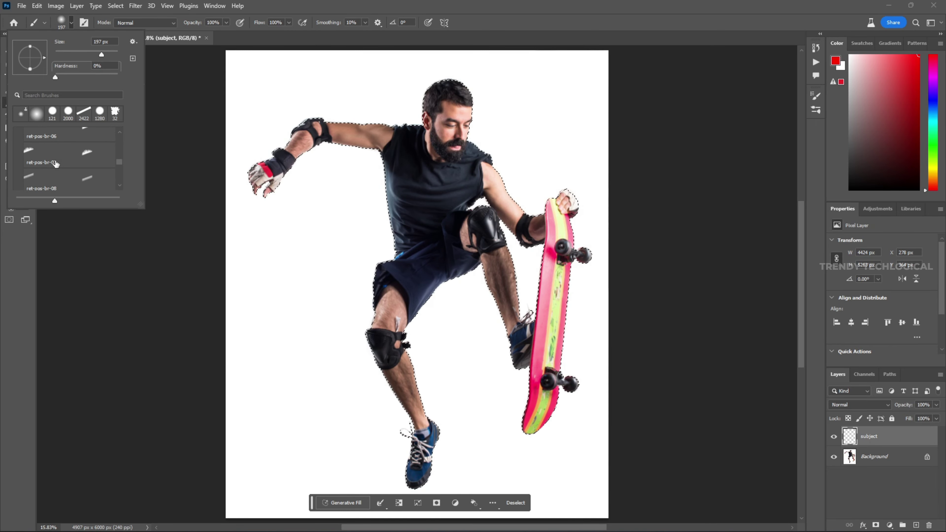
{"action": "scroll", "coordinate": [55, 164], "scroll_direction": "up", "scroll_amount": 2}
{"action": "scroll", "coordinate": [55, 164], "scroll_direction": "up", "scroll_amount": 2}
{"action": "scroll", "coordinate": [55, 164], "scroll_direction": "up", "scroll_amount": 3}
{"action": "scroll", "coordinate": [55, 164], "scroll_direction": "up", "scroll_amount": 3}
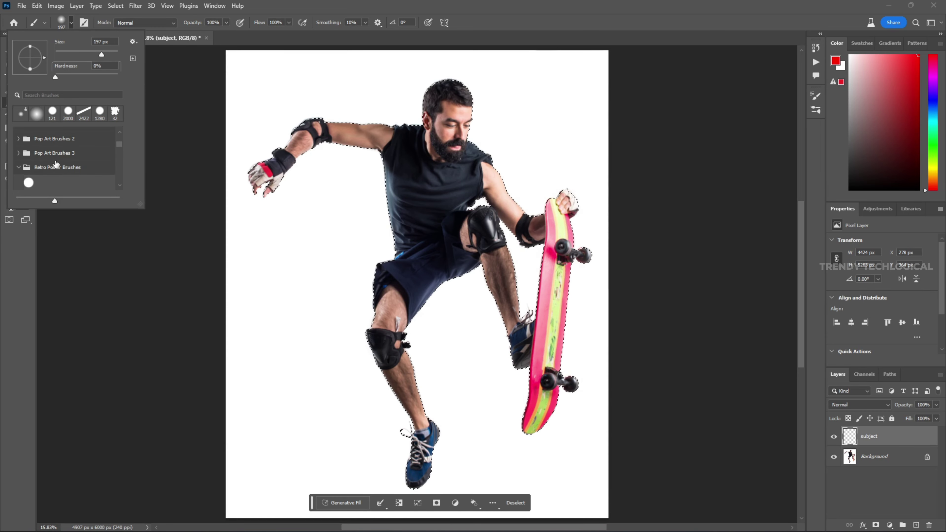
{"action": "scroll", "coordinate": [55, 164], "scroll_direction": "down", "scroll_amount": 1}
{"action": "left_click", "coordinate": [19, 153]}
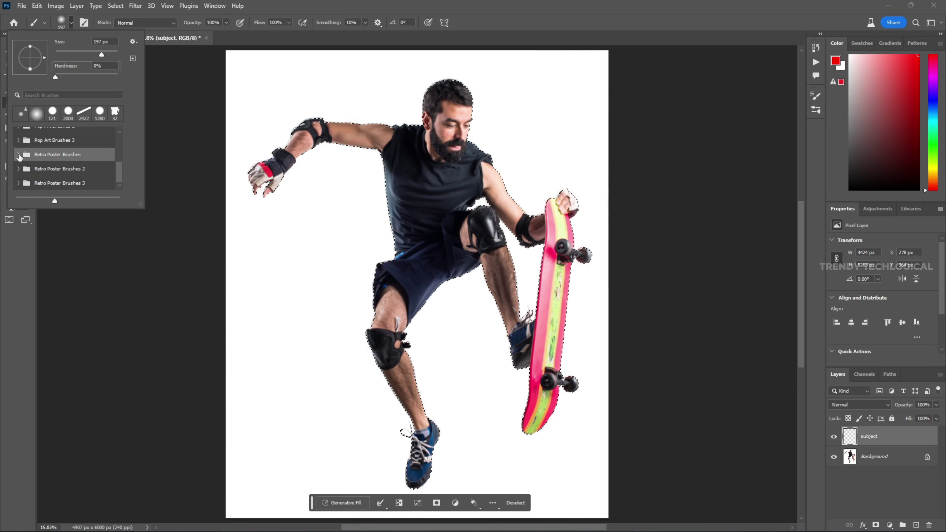
{"action": "left_click", "coordinate": [19, 154]}
{"action": "scroll", "coordinate": [37, 158], "scroll_direction": "down", "scroll_amount": 1}
{"action": "left_click", "coordinate": [51, 159]}
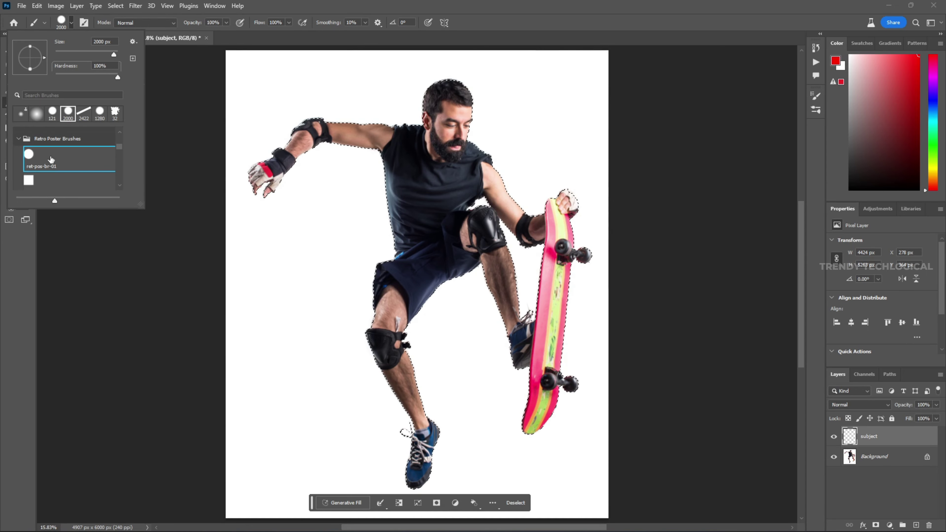
{"action": "key", "text": "Return"}
{"action": "mouse_move", "coordinate": [440, 122]}
{"action": "left_mouse_down"}
{"action": "mouse_move", "coordinate": [309, 138]}
{"action": "mouse_move", "coordinate": [525, 260]}
{"action": "mouse_move", "coordinate": [385, 298]}
{"action": "mouse_move", "coordinate": [438, 423]}
{"action": "left_mouse_up"}
Drop the selection and toggle the subject layer's visibility to check the red skater silhouette
{"action": "scroll", "coordinate": [410, 373], "scroll_direction": "down", "scroll_amount": 5}
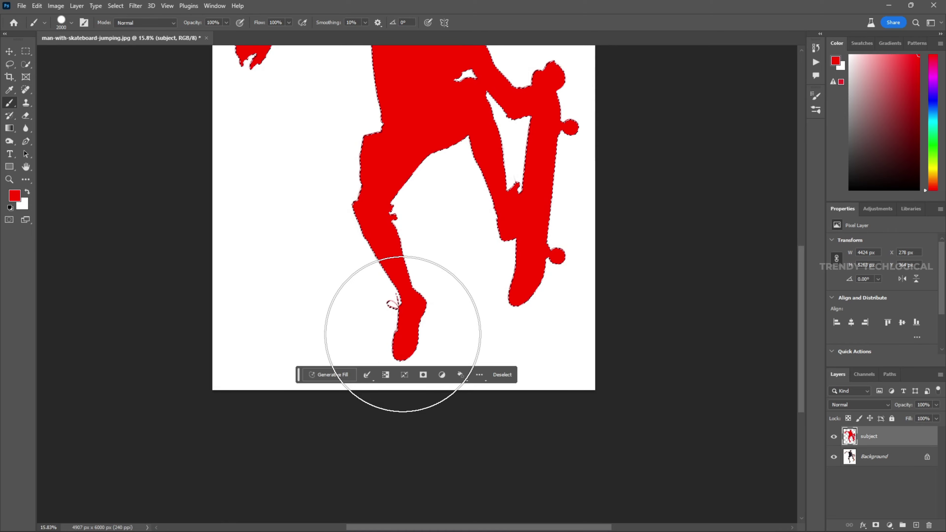
{"action": "scroll", "coordinate": [380, 179], "scroll_direction": "up", "scroll_amount": 3}
{"action": "scroll", "coordinate": [452, 193], "scroll_direction": "up", "scroll_amount": 3}
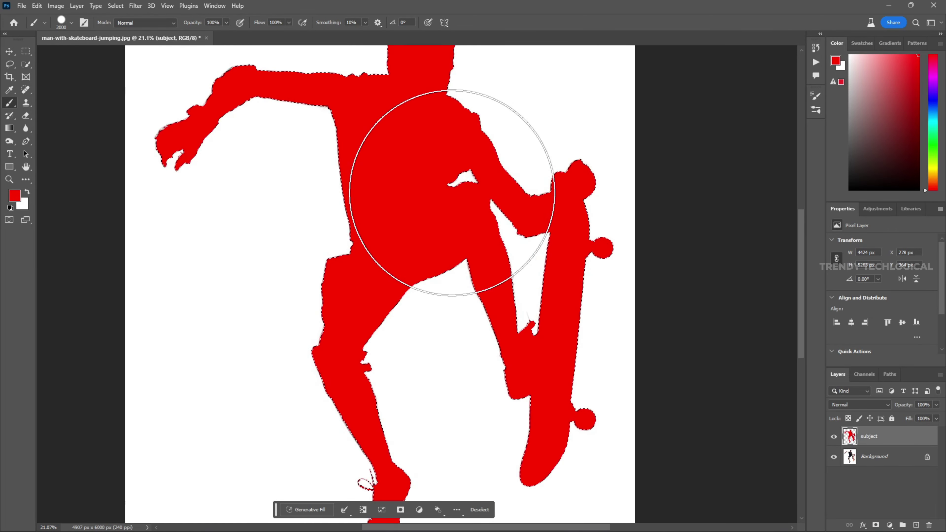
{"action": "scroll", "coordinate": [452, 193], "scroll_direction": "up", "scroll_amount": 2}
{"action": "key", "text": "ctrl+d"}
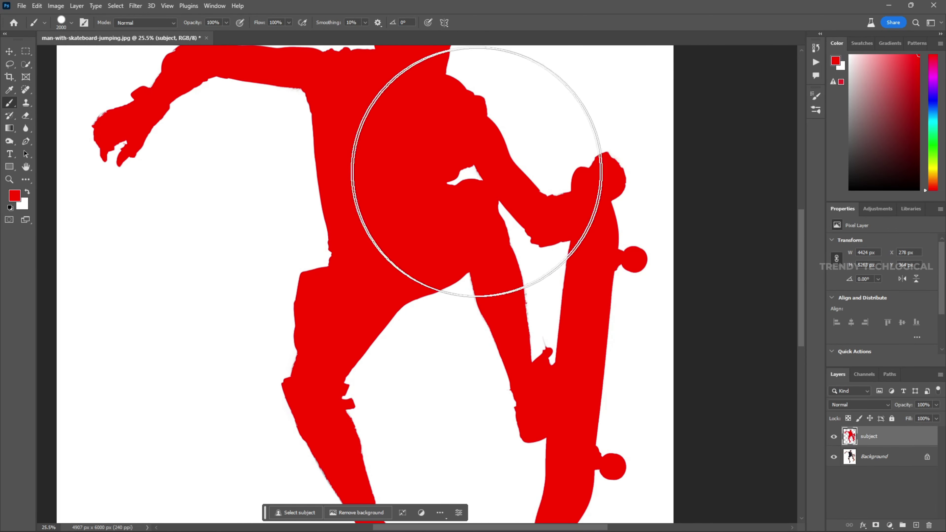
{"action": "scroll", "coordinate": [477, 171], "scroll_direction": "up", "scroll_amount": 3}
{"action": "scroll", "coordinate": [475, 222], "scroll_direction": "down", "scroll_amount": 1}
{"action": "key", "text": "v"}
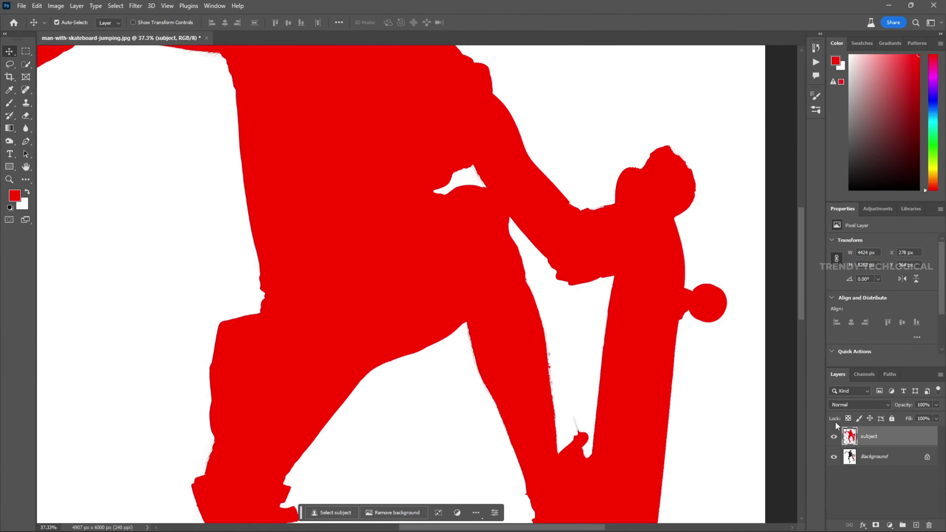
{"action": "left_click", "coordinate": [834, 436]}
{"action": "scroll", "coordinate": [491, 238], "scroll_direction": "down", "scroll_amount": 5}
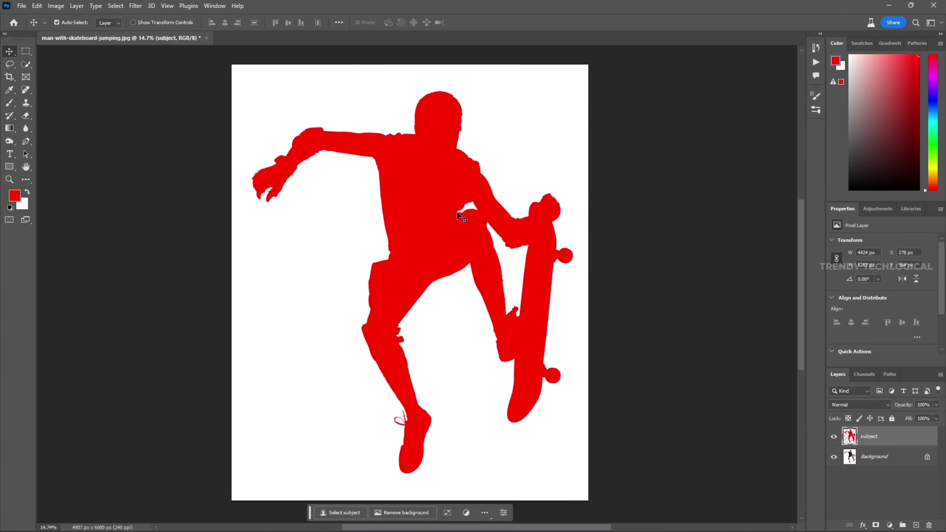
{"action": "scroll", "coordinate": [450, 197], "scroll_direction": "up", "scroll_amount": 1}
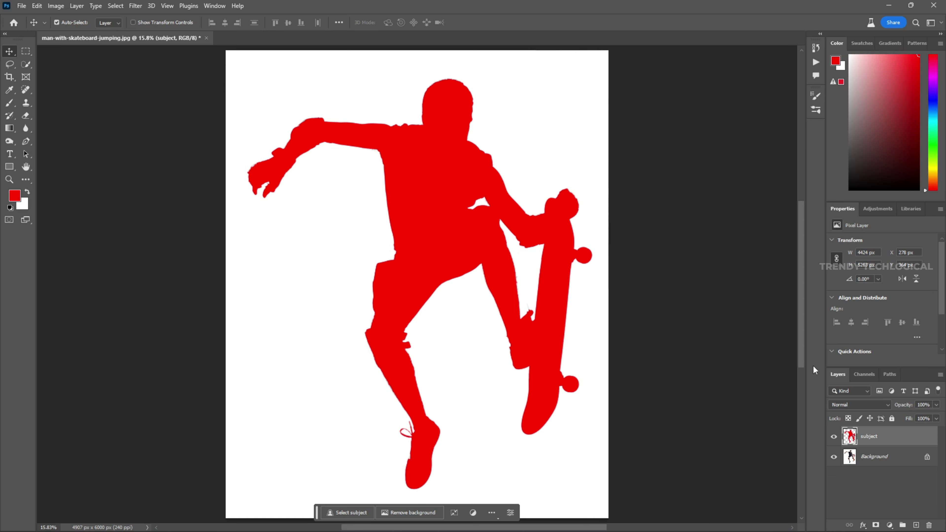
Play the Retro Poster action, continue past its message, and apply Shadows Amount 24%
{"action": "left_click", "coordinate": [817, 62]}
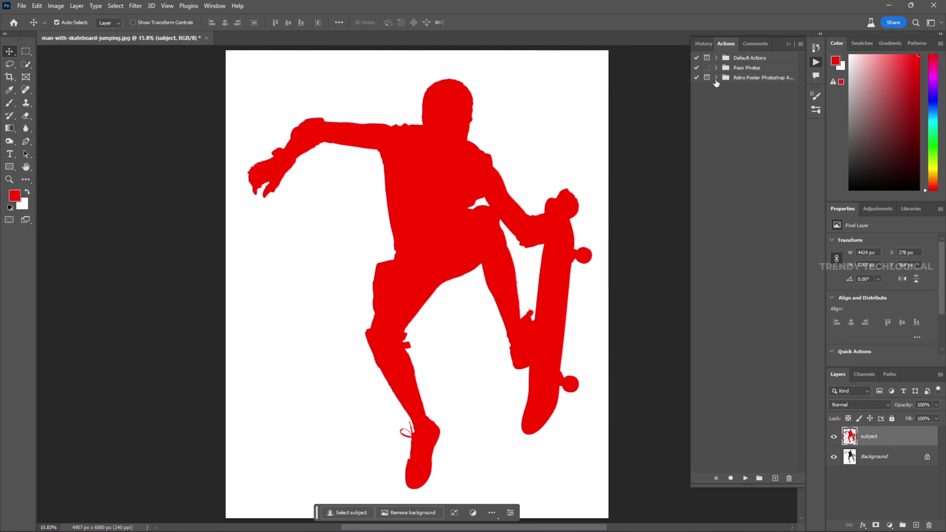
{"action": "left_click", "coordinate": [759, 88]}
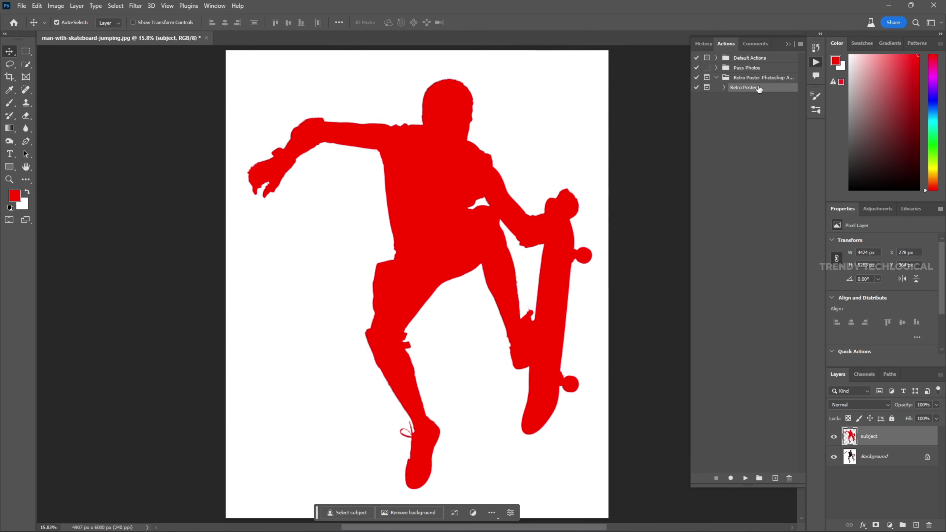
{"action": "left_click", "coordinate": [746, 479]}
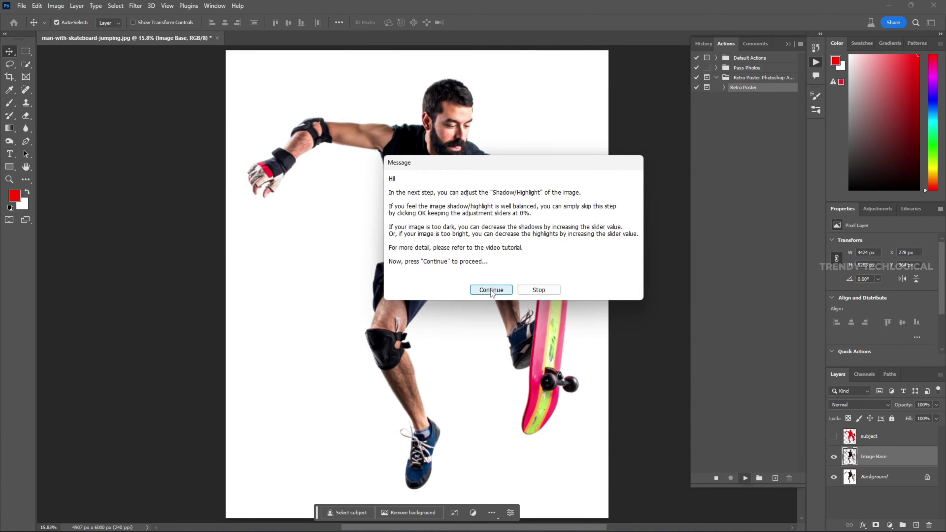
{"action": "left_click", "coordinate": [498, 291]}
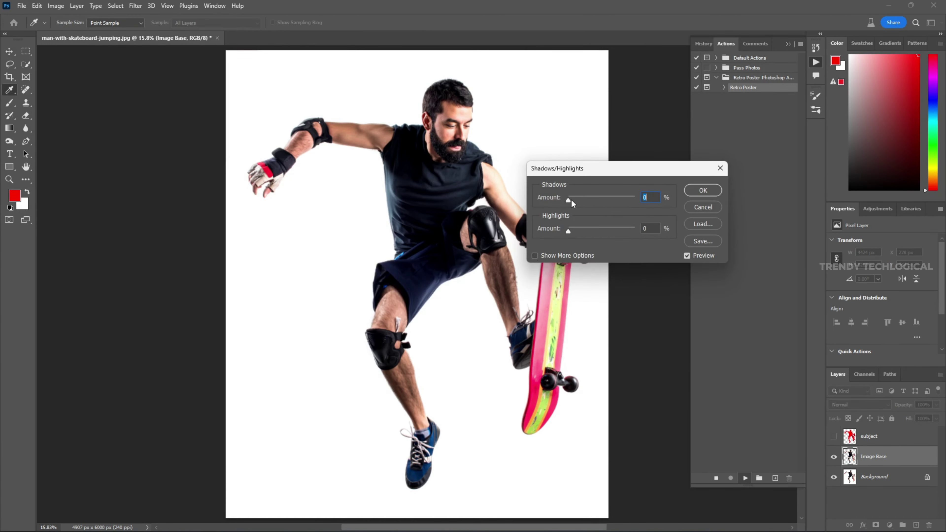
{"action": "left_click_drag", "start_coordinate": [568, 200], "coordinate": [585, 203]}
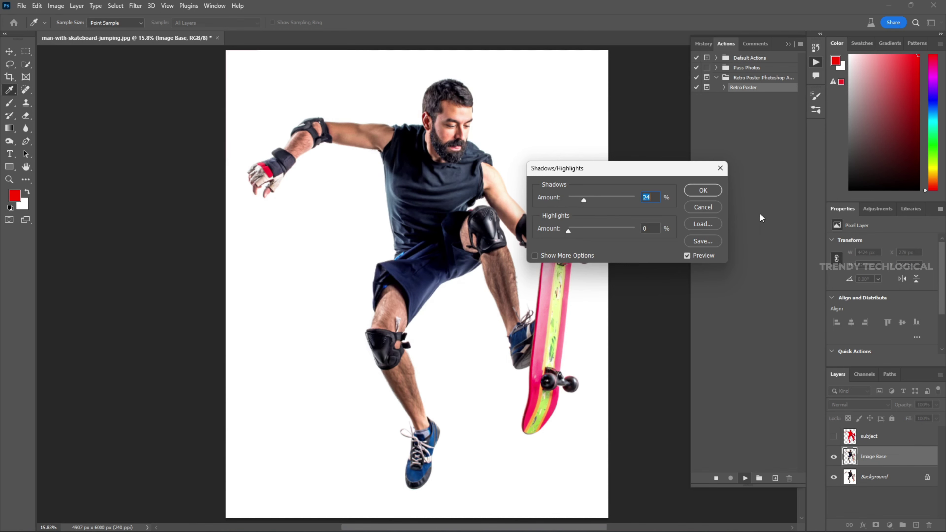
{"action": "left_click", "coordinate": [704, 191]}
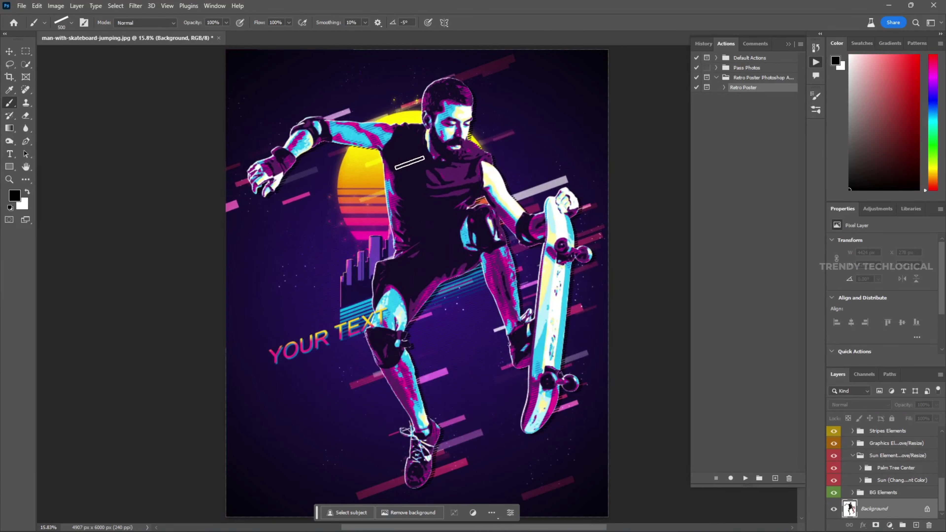
Toggle the subject silhouette and Image Elements group visibility to check the skater
{"action": "key", "text": "v"}
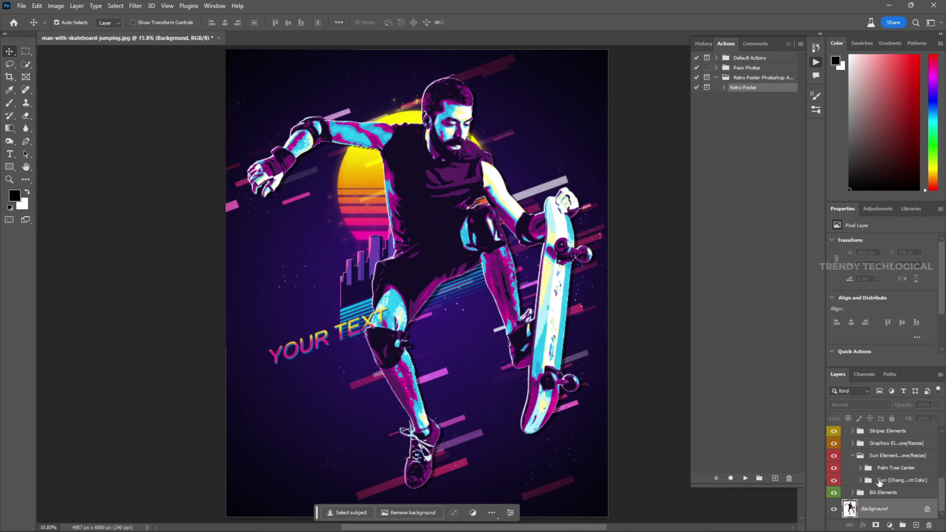
{"action": "scroll", "coordinate": [880, 484], "scroll_direction": "up", "scroll_amount": 3}
{"action": "scroll", "coordinate": [889, 493], "scroll_direction": "up", "scroll_amount": 3}
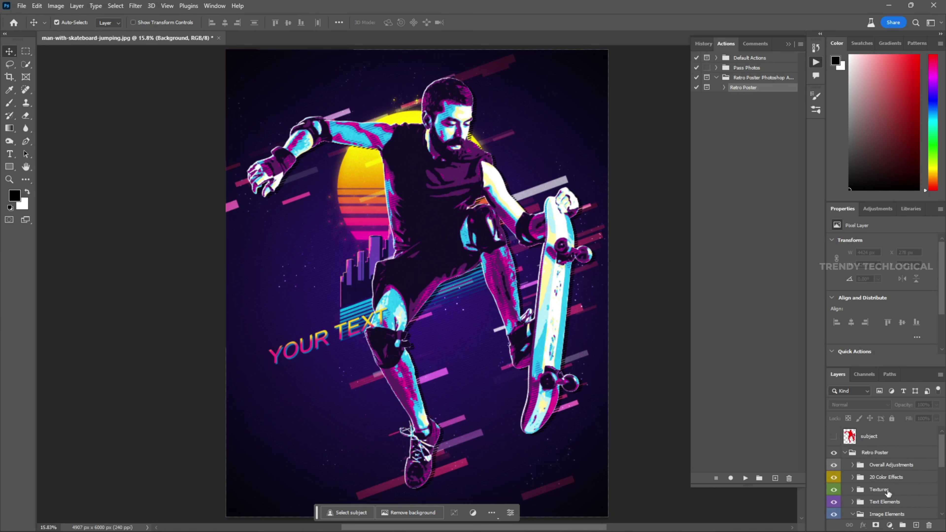
{"action": "left_click", "coordinate": [835, 440]}
{"action": "scroll", "coordinate": [872, 453], "scroll_direction": "down", "scroll_amount": 2}
{"action": "scroll", "coordinate": [890, 456], "scroll_direction": "down", "scroll_amount": 1}
{"action": "scroll", "coordinate": [892, 459], "scroll_direction": "down", "scroll_amount": 1}
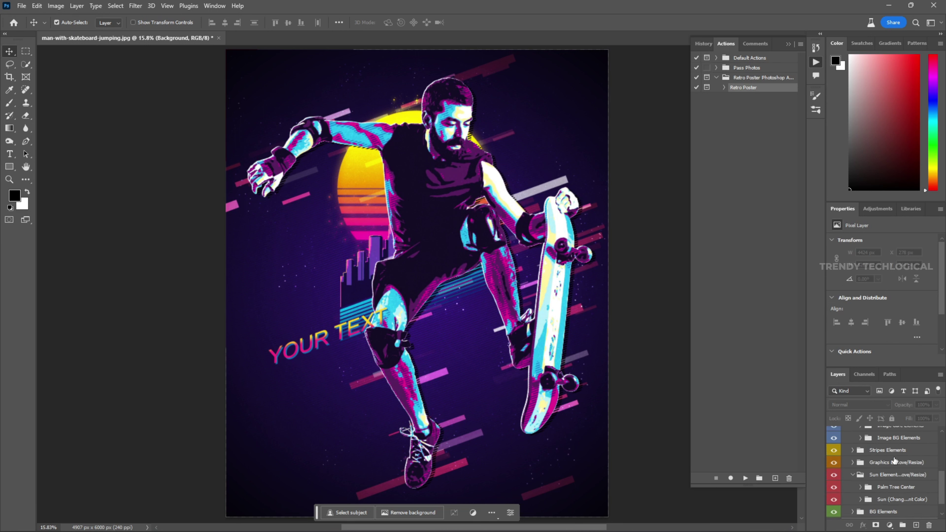
{"action": "scroll", "coordinate": [895, 461], "scroll_direction": "down", "scroll_amount": 1}
{"action": "left_click", "coordinate": [853, 454]}
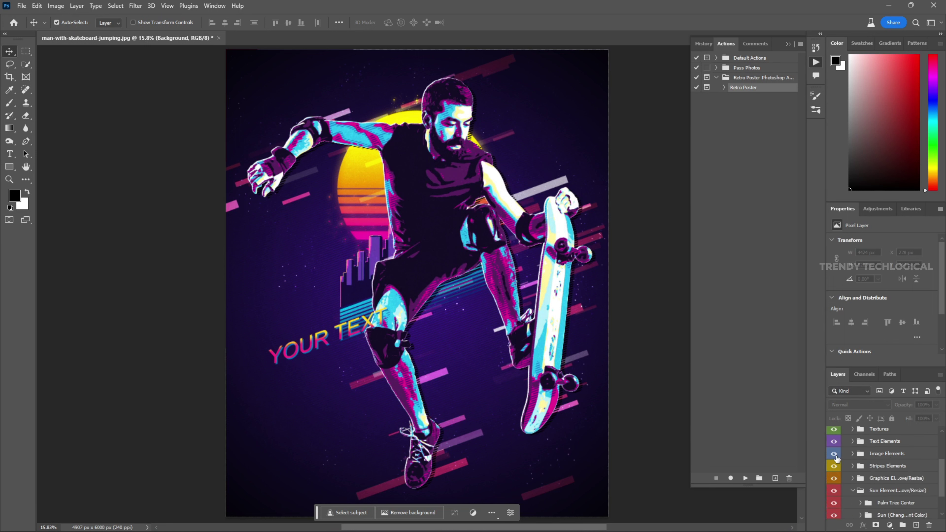
{"action": "left_click", "coordinate": [834, 454]}
Select the Image Elements group and inspect its Image Core and Image BG subgroups
{"action": "left_click", "coordinate": [880, 455]}
{"action": "left_click", "coordinate": [834, 454]}
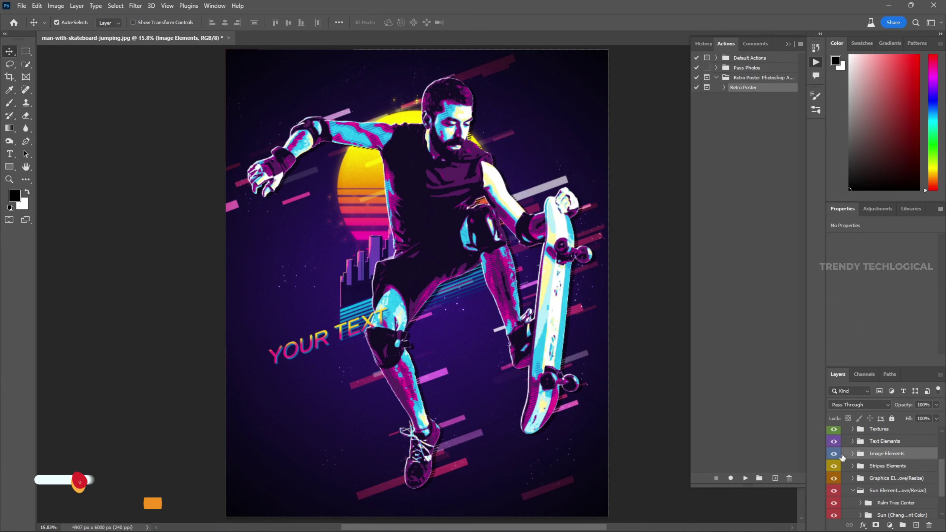
{"action": "left_click", "coordinate": [853, 454]}
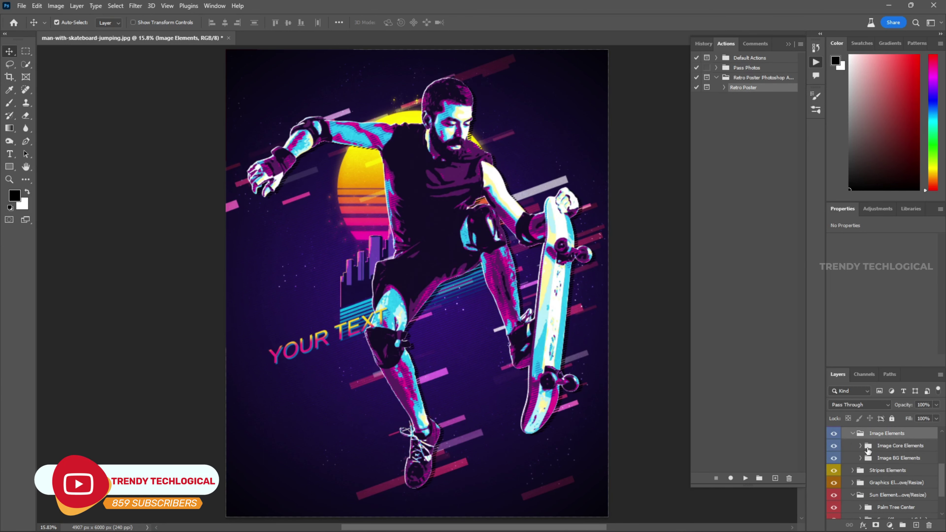
{"action": "left_click", "coordinate": [861, 447]}
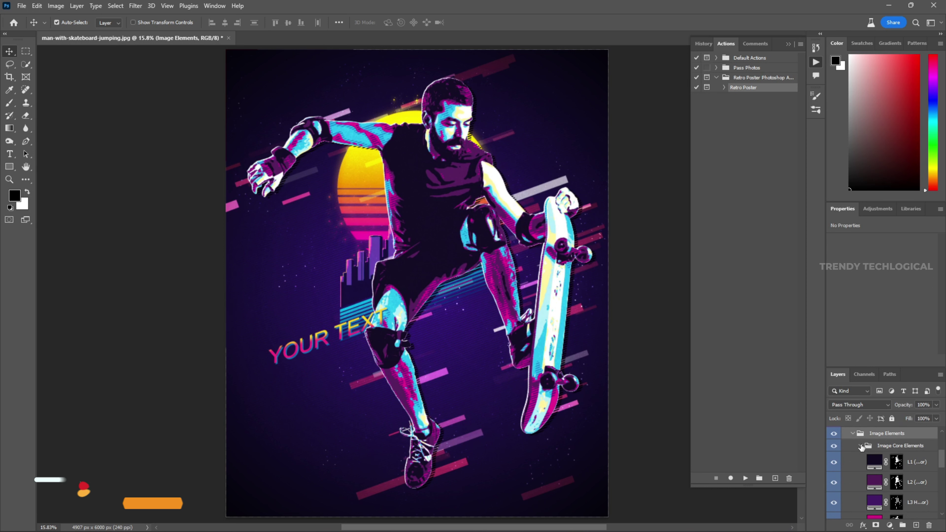
{"action": "left_click", "coordinate": [861, 446]}
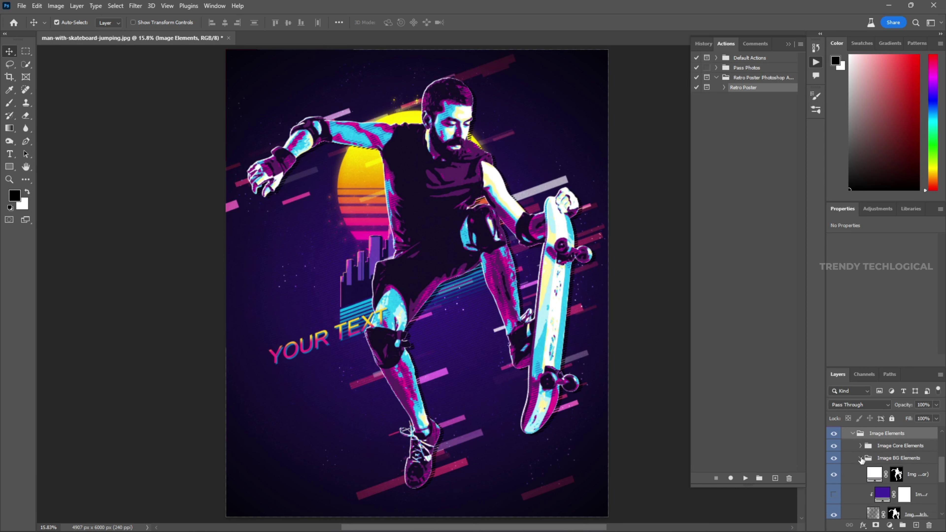
{"action": "left_click", "coordinate": [861, 458]}
{"action": "left_click", "coordinate": [853, 434]}
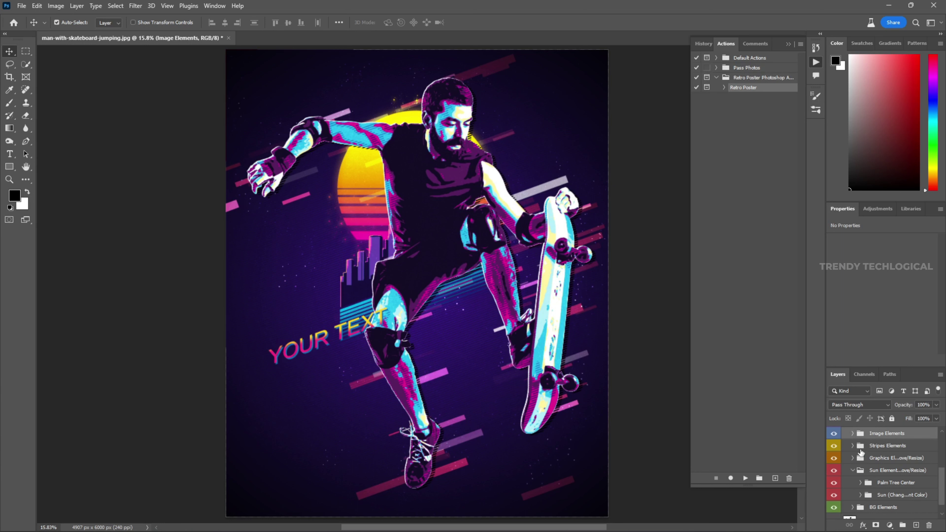
Toggle the Stripes and Graphics Elements groups to identify them, then select Graphics Elements
{"action": "left_click", "coordinate": [837, 446]}
{"action": "left_click", "coordinate": [837, 447]}
{"action": "left_click", "coordinate": [853, 446]}
{"action": "scroll", "coordinate": [880, 468], "scroll_direction": "up", "scroll_amount": 2}
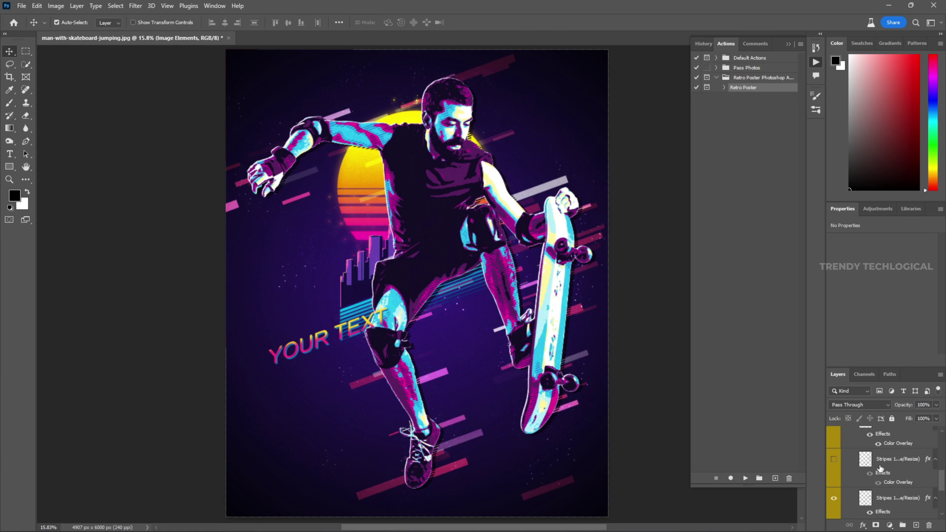
{"action": "scroll", "coordinate": [872, 470], "scroll_direction": "up", "scroll_amount": 2}
{"action": "left_click", "coordinate": [855, 466]}
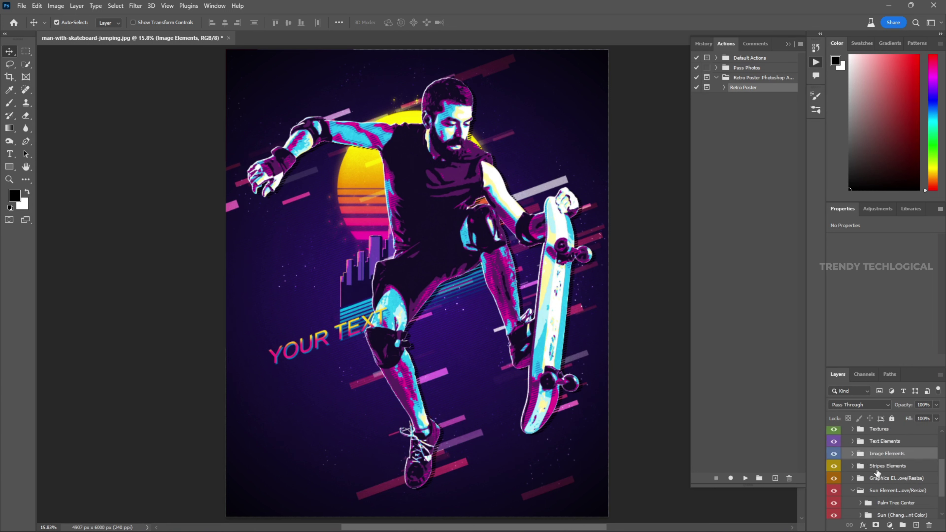
{"action": "scroll", "coordinate": [885, 472], "scroll_direction": "down", "scroll_amount": 1}
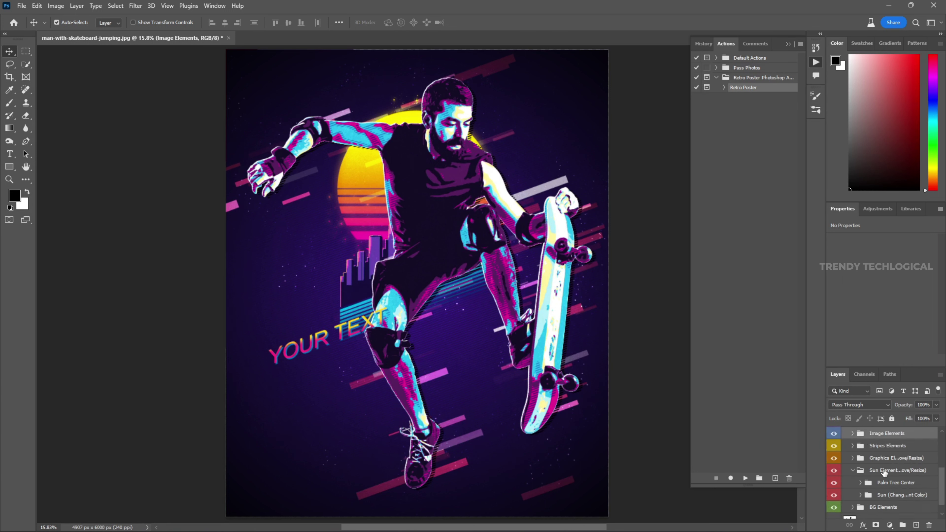
{"action": "left_click", "coordinate": [834, 459]}
{"action": "left_click", "coordinate": [835, 458]}
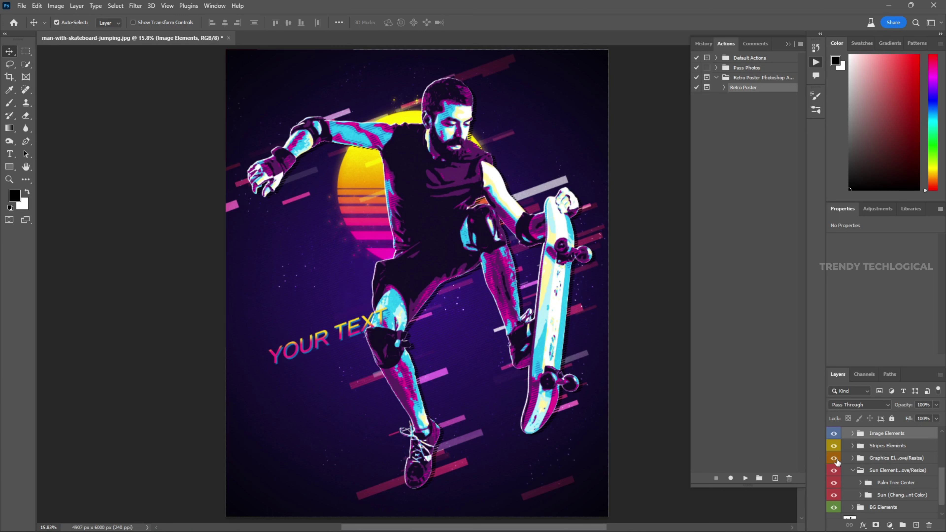
{"action": "left_click", "coordinate": [870, 459]}
Scale the city skyline graphics to about 182% and shift them right and up behind the skater
{"action": "key", "text": "ctrl+t"}
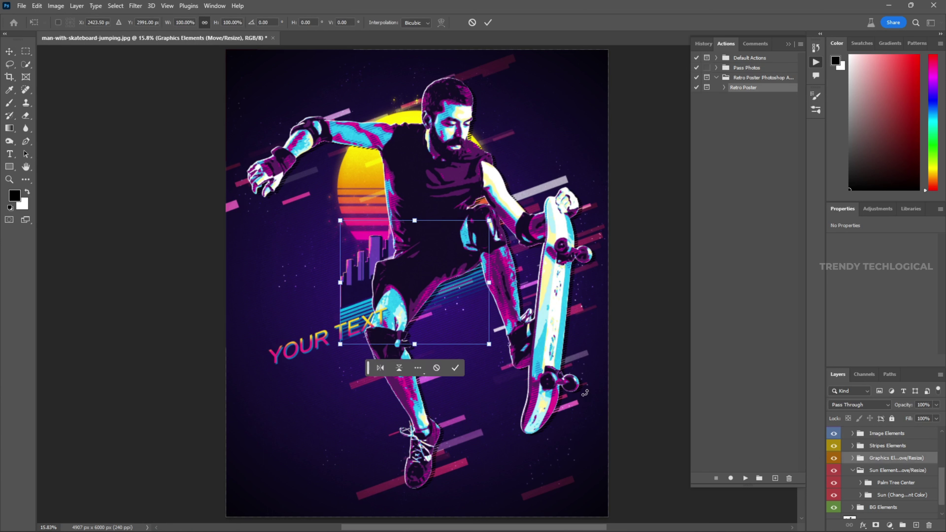
{"action": "left_click_drag", "start_coordinate": [490, 345], "coordinate": [580, 371]}
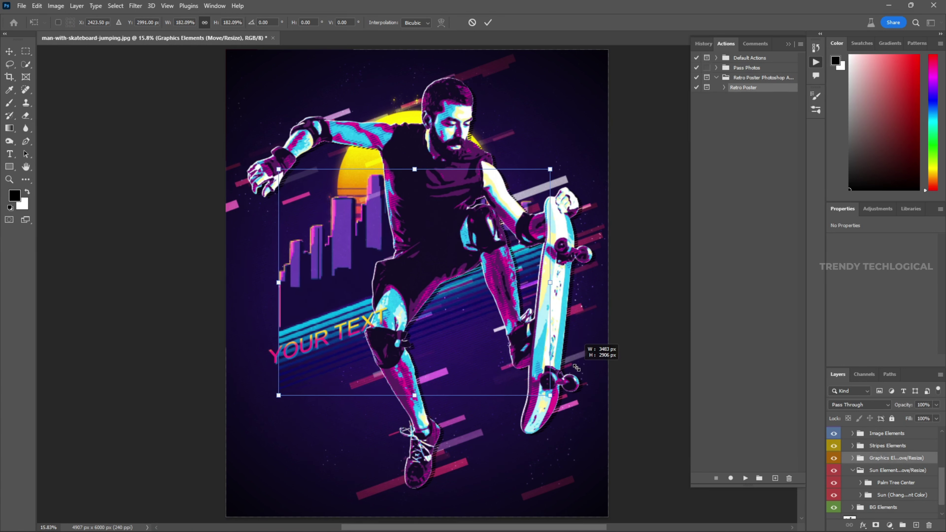
{"action": "left_click_drag", "start_coordinate": [580, 370], "coordinate": [577, 368]}
{"action": "left_click_drag", "start_coordinate": [441, 268], "coordinate": [477, 262]}
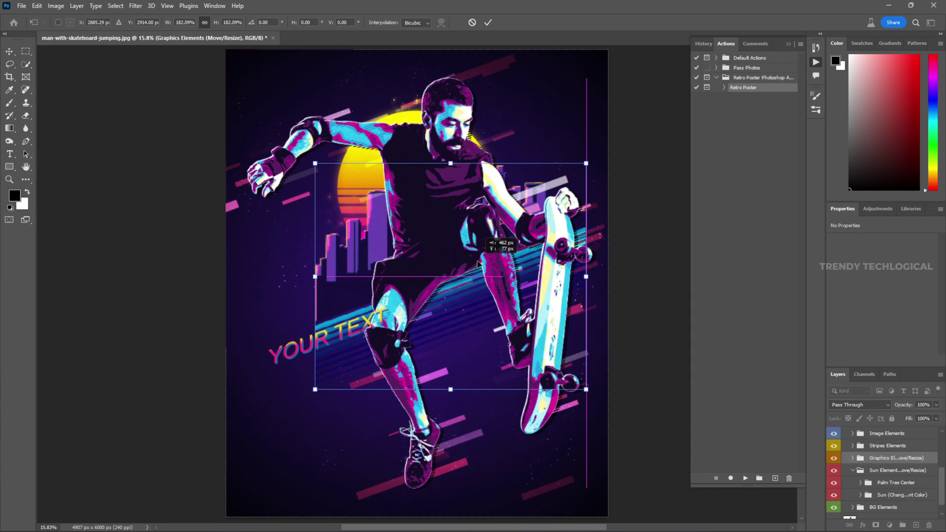
{"action": "key", "text": "Return"}
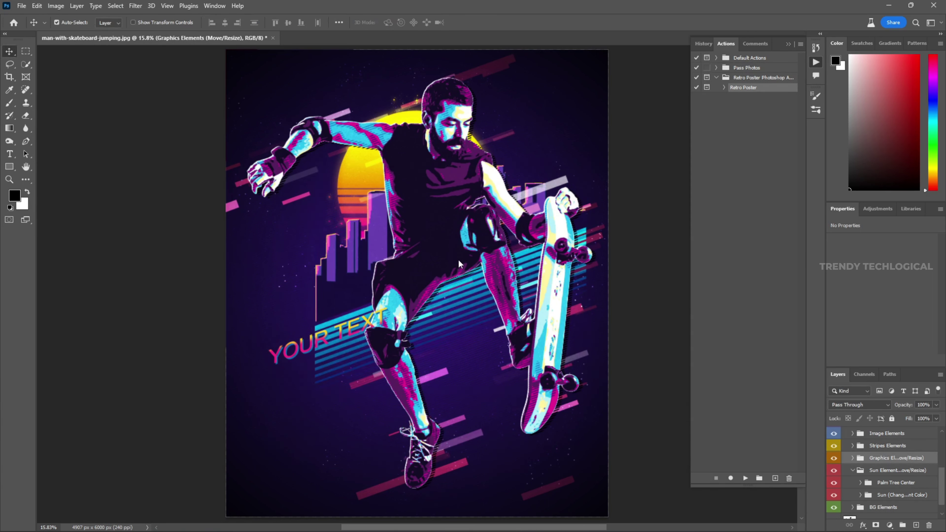
Select Sun Elements, scale the sun to about 149%, and position it behind the skater's head
{"action": "left_click", "coordinate": [886, 472]}
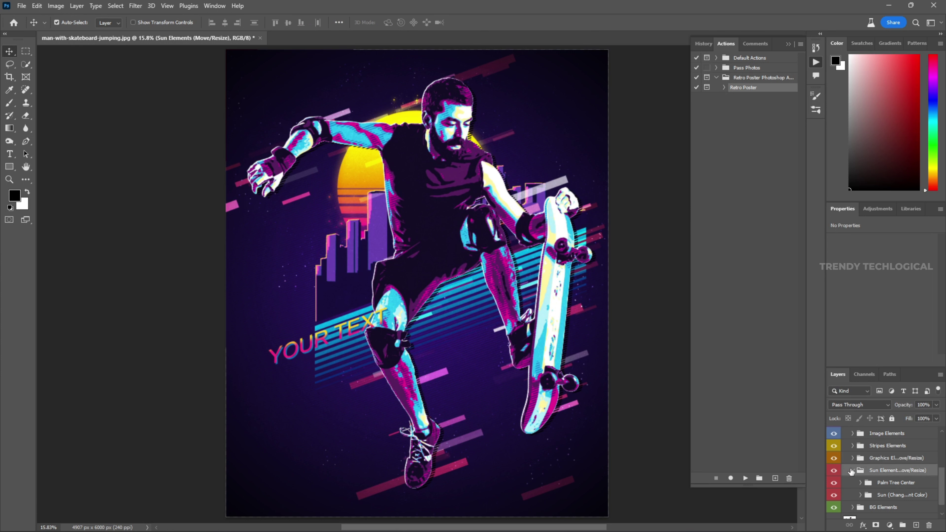
{"action": "left_click", "coordinate": [852, 471]}
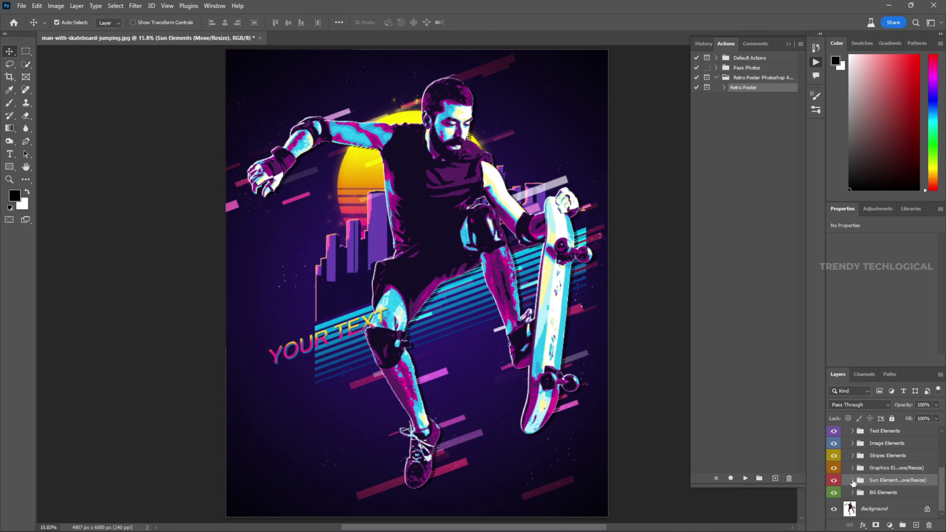
{"action": "left_click", "coordinate": [852, 481]}
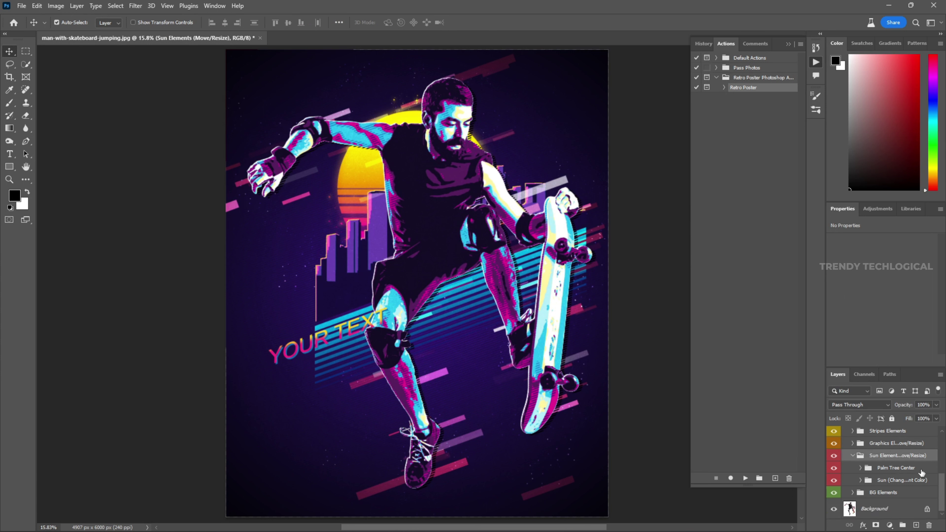
{"action": "left_click", "coordinate": [852, 456]}
{"action": "key", "text": "ctrl+t"}
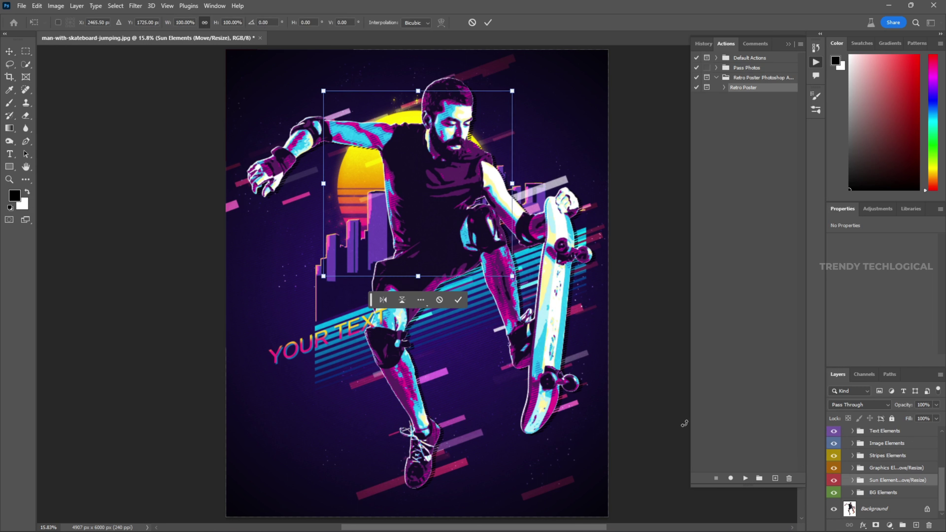
{"action": "left_click_drag", "start_coordinate": [513, 275], "coordinate": [577, 305]}
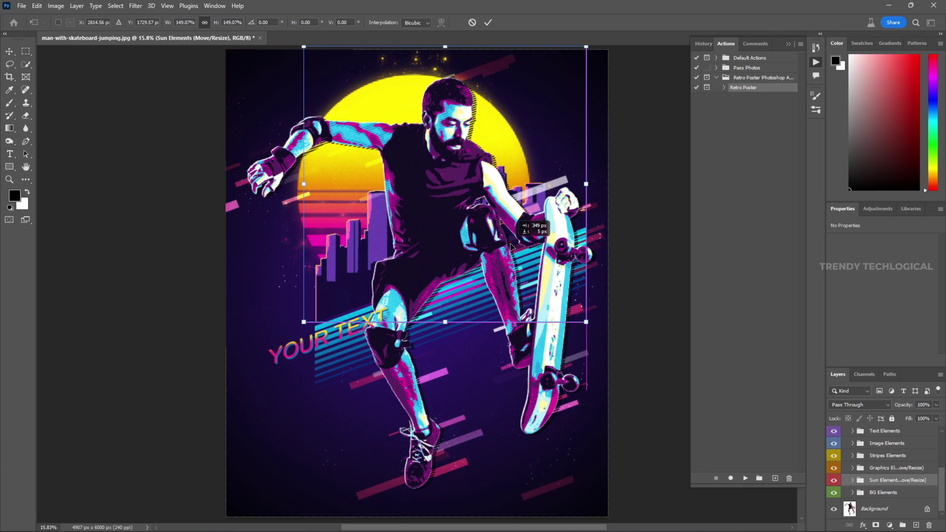
{"action": "left_click_drag", "start_coordinate": [505, 244], "coordinate": [512, 245]}
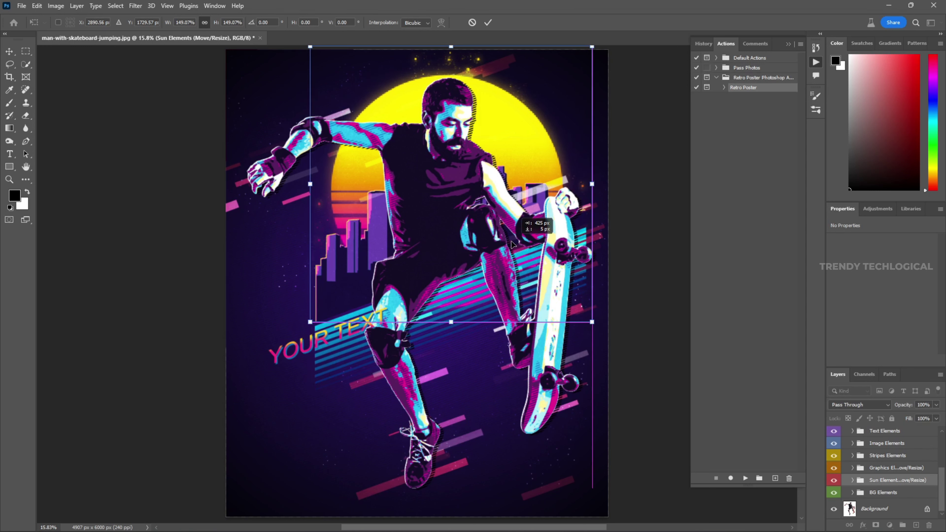
{"action": "key", "text": "Return"}
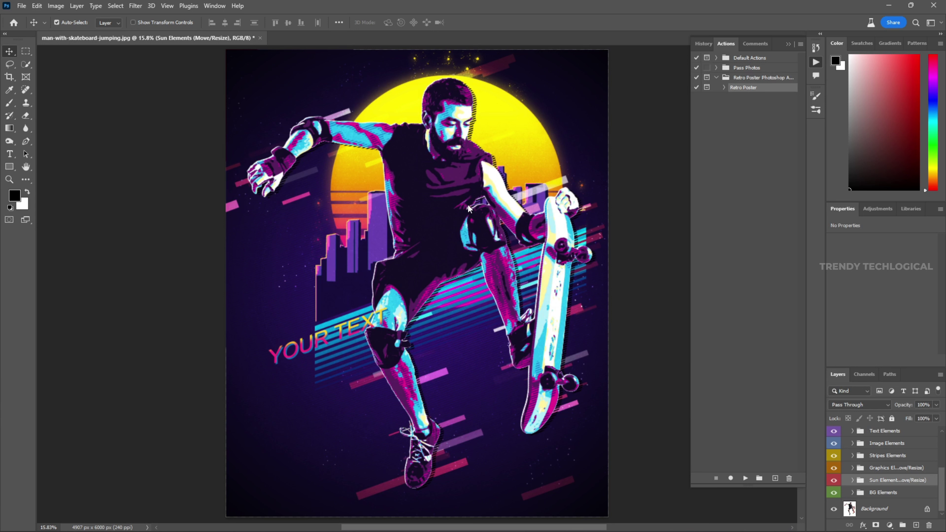
{"action": "left_click_drag", "start_coordinate": [467, 205], "coordinate": [456, 207]}
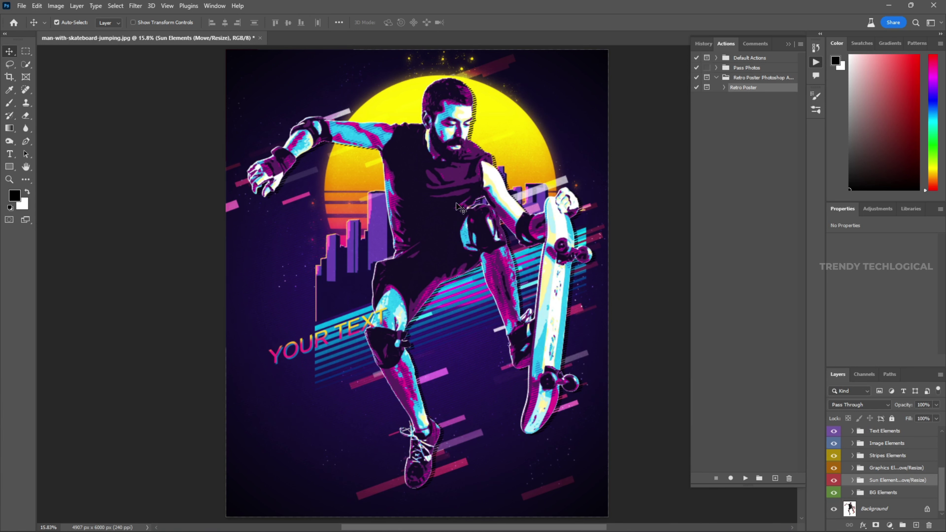
Show the Text Elements group again and expand it to reveal its layers
{"action": "scroll", "coordinate": [461, 208], "scroll_direction": "down", "scroll_amount": 3}
{"action": "scroll", "coordinate": [403, 227], "scroll_direction": "up", "scroll_amount": 2}
{"action": "scroll", "coordinate": [403, 227], "scroll_direction": "down", "scroll_amount": 2}
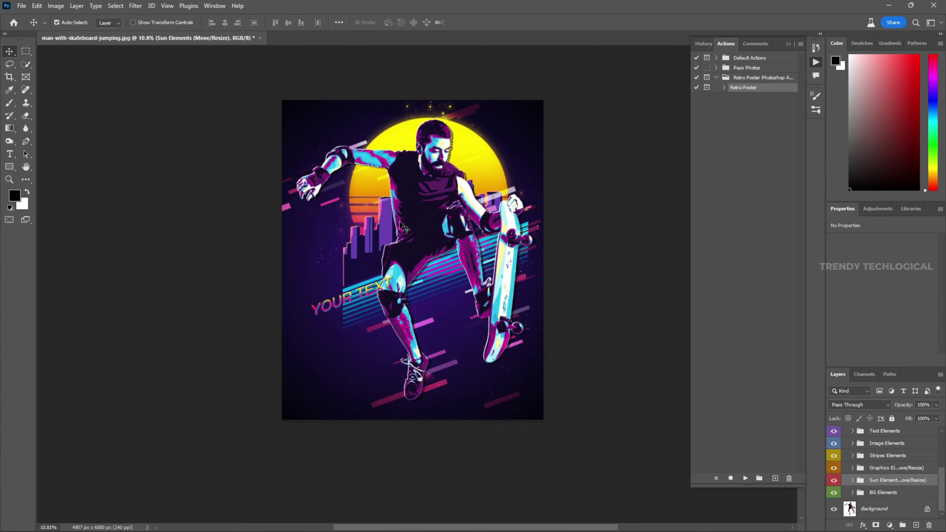
{"action": "scroll", "coordinate": [877, 488], "scroll_direction": "up", "scroll_amount": 3}
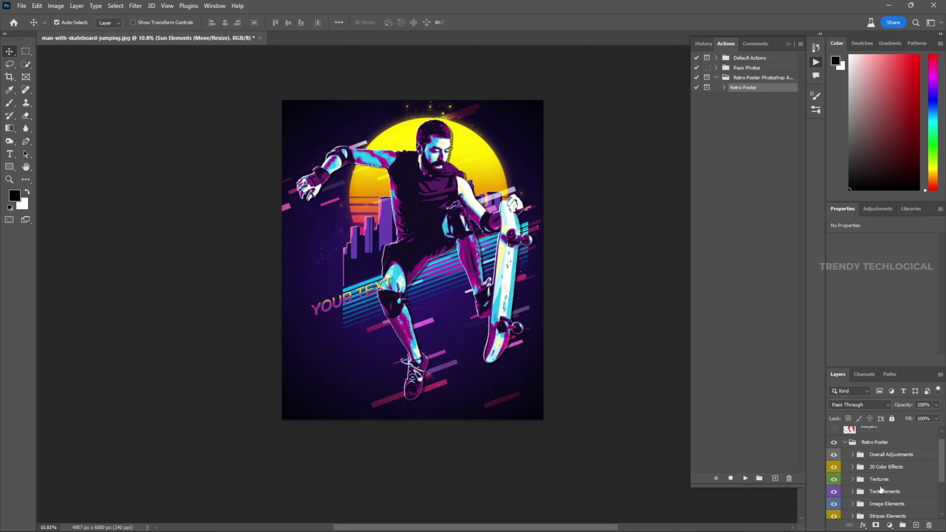
{"action": "scroll", "coordinate": [894, 488], "scroll_direction": "down", "scroll_amount": 2}
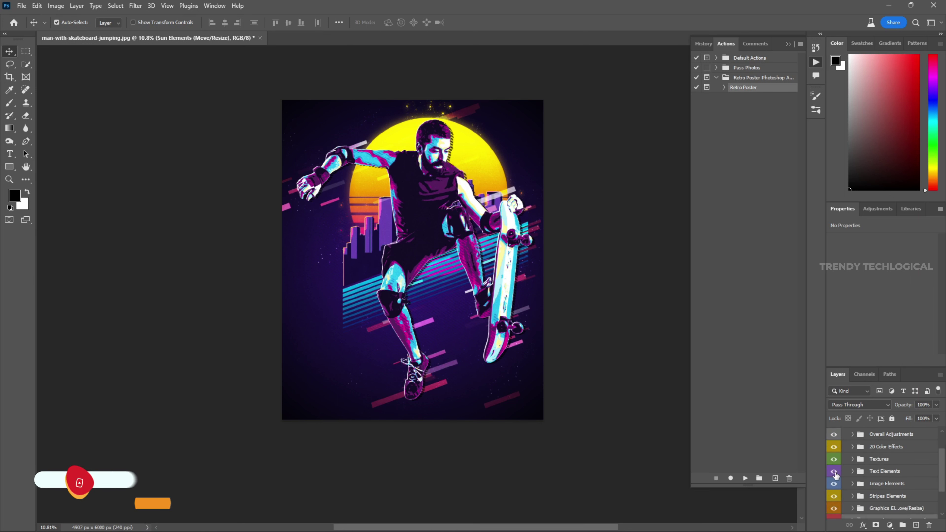
{"action": "left_click", "coordinate": [834, 473]}
{"action": "left_click", "coordinate": [853, 472]}
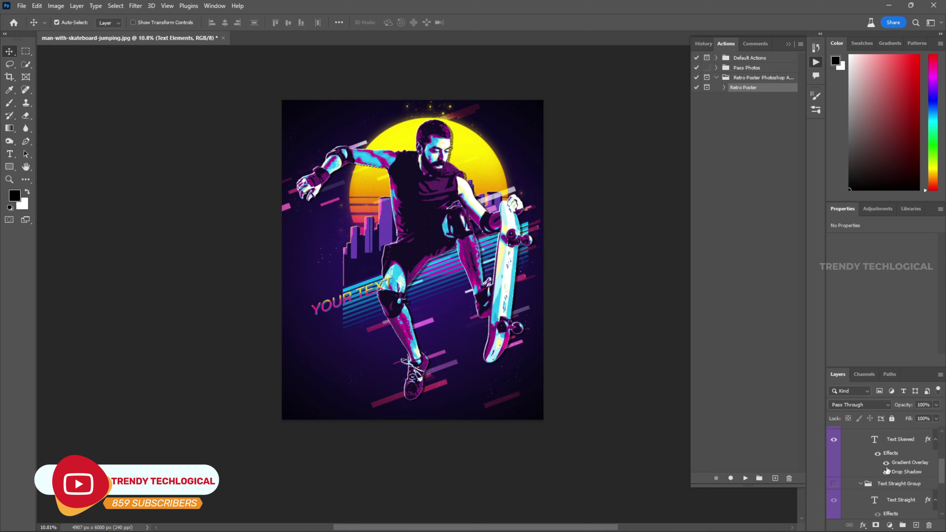
{"action": "scroll", "coordinate": [894, 464], "scroll_direction": "down", "scroll_amount": 2}
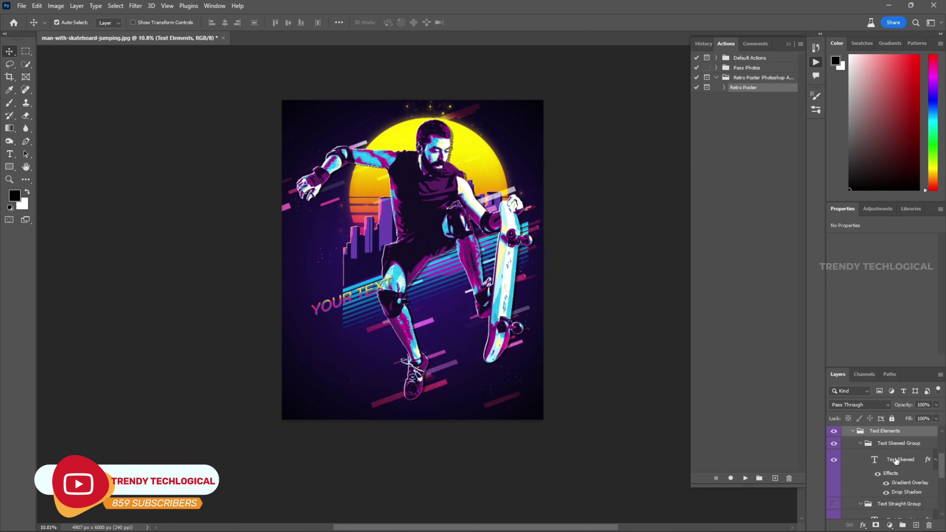
Replace the YOUR TEXT placeholder with 'RETRO'
{"action": "double_click", "coordinate": [874, 460]}
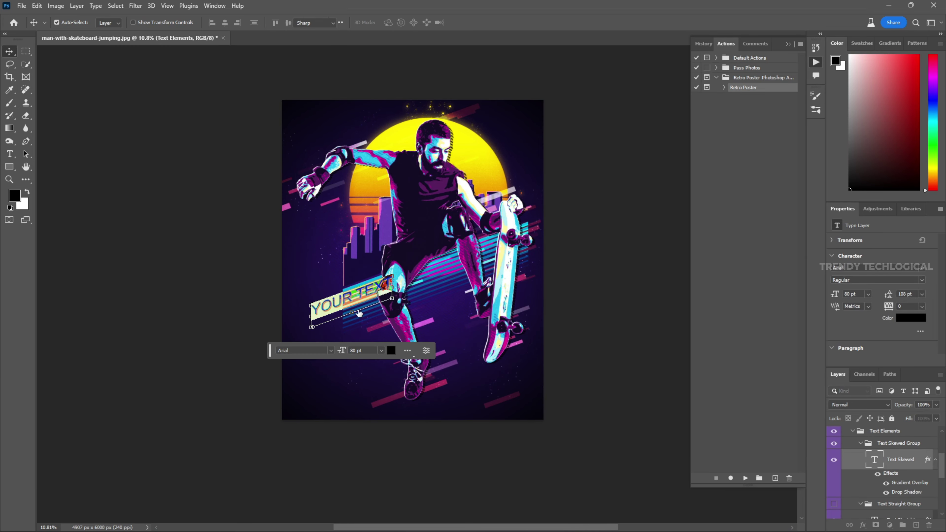
{"action": "scroll", "coordinate": [354, 304], "scroll_direction": "up", "scroll_amount": 3}
{"action": "scroll", "coordinate": [342, 298], "scroll_direction": "up", "scroll_amount": 2}
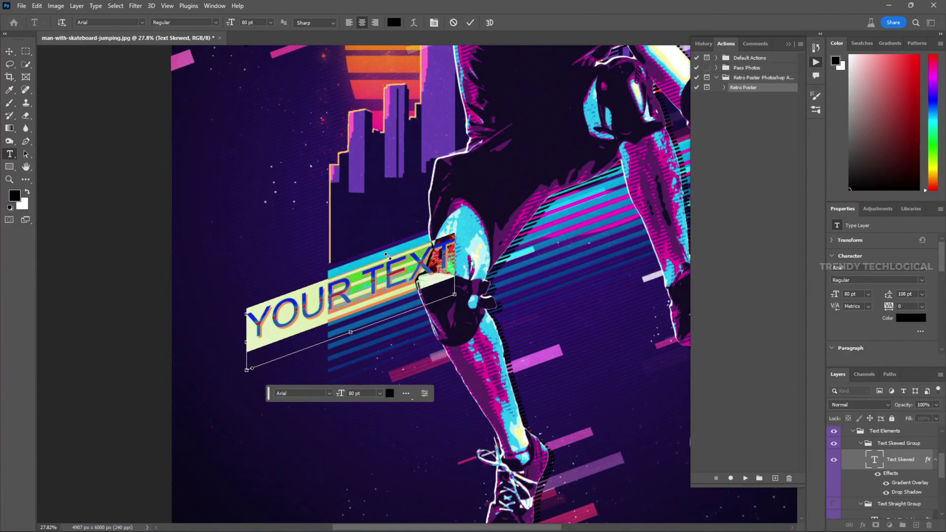
{"action": "type", "text": "R"}
{"action": "scroll", "coordinate": [299, 184], "scroll_direction": "down", "scroll_amount": 2}
{"action": "type", "text": "ETRO"}
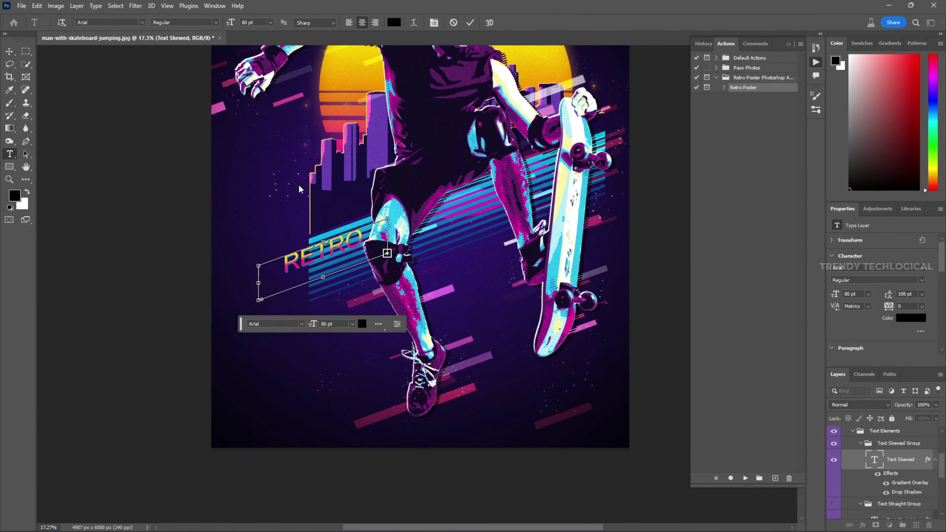
{"action": "scroll", "coordinate": [358, 235], "scroll_direction": "up", "scroll_amount": 1}
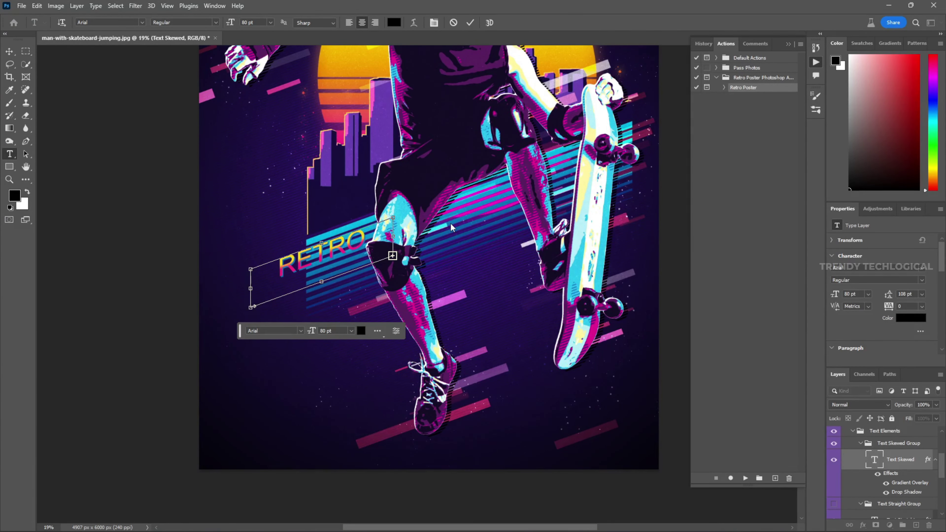
{"action": "type", "text": " 198"}
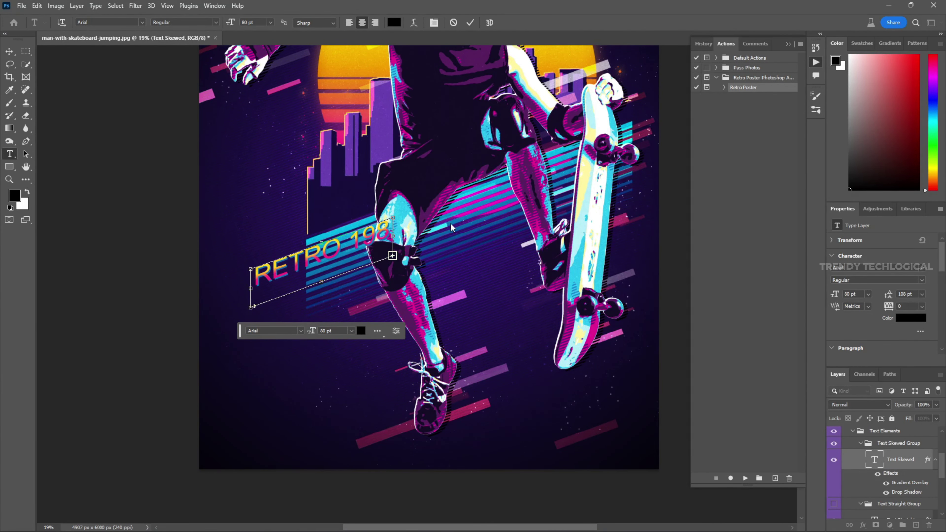
{"action": "key", "text": "BackSpace"}
{"action": "key", "text": "BackSpace"}
{"action": "key", "text": "BackSpace"}
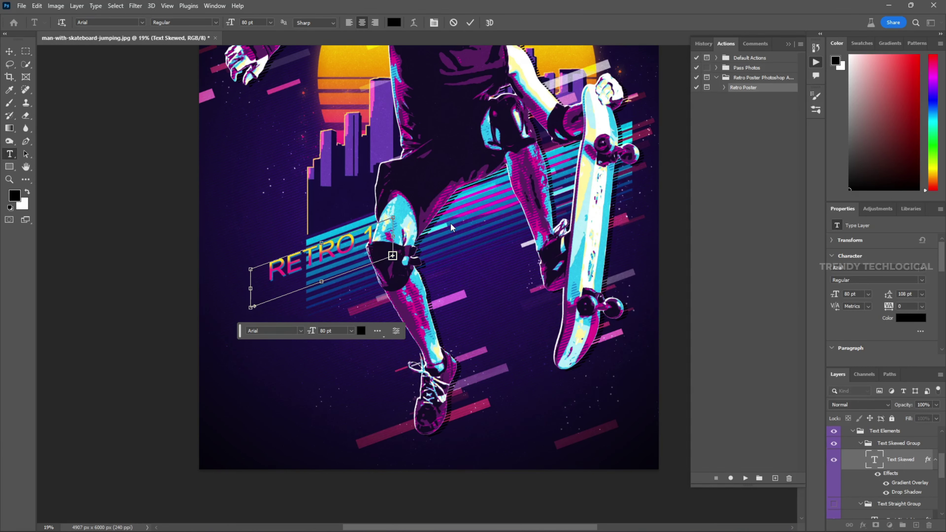
{"action": "key", "text": "BackSpace"}
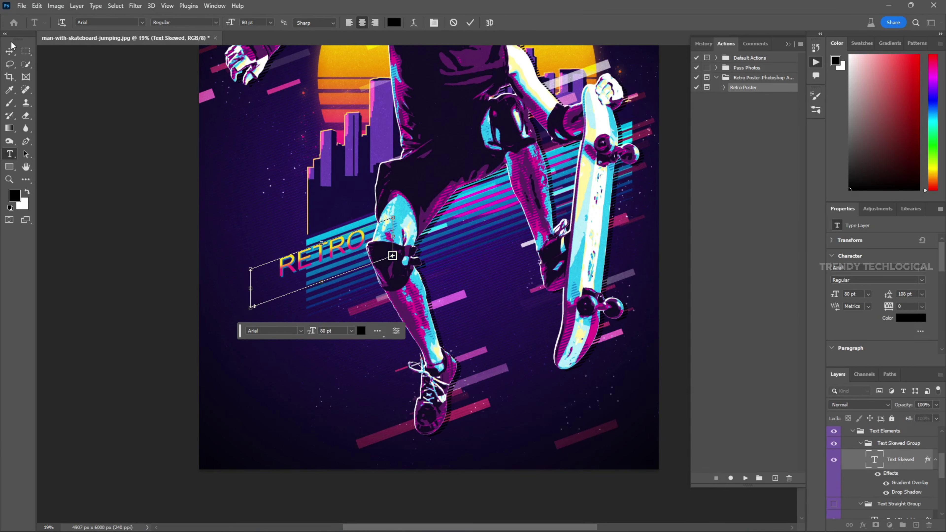
{"action": "left_click", "coordinate": [9, 51]}
Move the RETRO title down toward the skater's feet and enlarge it
{"action": "key", "text": "ctrl+0"}
{"action": "key", "text": "ctrl+t"}
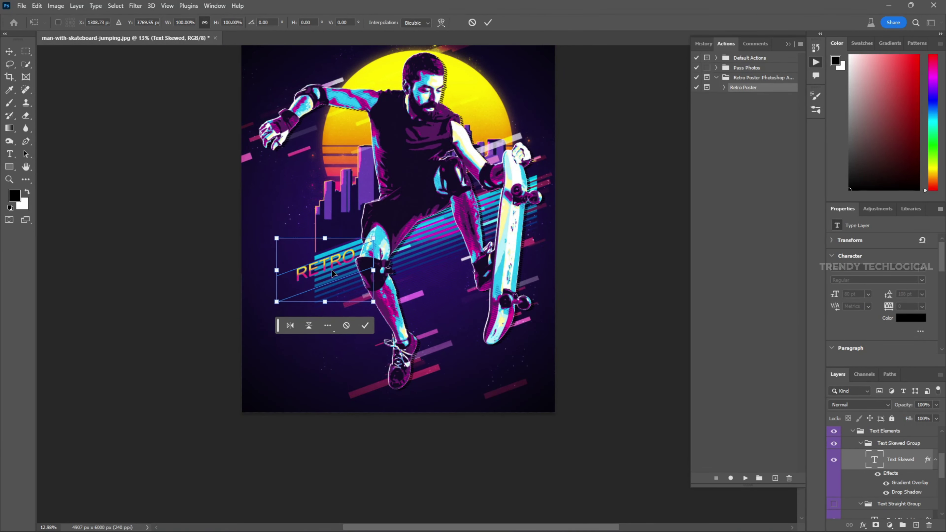
{"action": "mouse_move", "coordinate": [332, 270]}
{"action": "left_mouse_down"}
{"action": "mouse_move", "coordinate": [441, 324]}
{"action": "mouse_move", "coordinate": [428, 309]}
{"action": "left_mouse_up"}
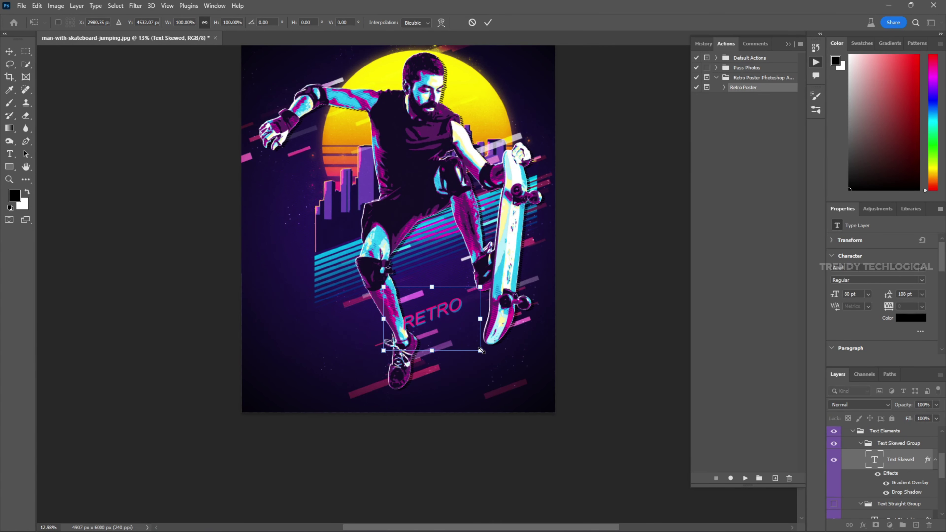
{"action": "left_click_drag", "start_coordinate": [492, 357], "coordinate": [518, 362]}
{"action": "key", "text": "Return"}
{"action": "scroll", "coordinate": [443, 315], "scroll_direction": "up", "scroll_amount": 1}
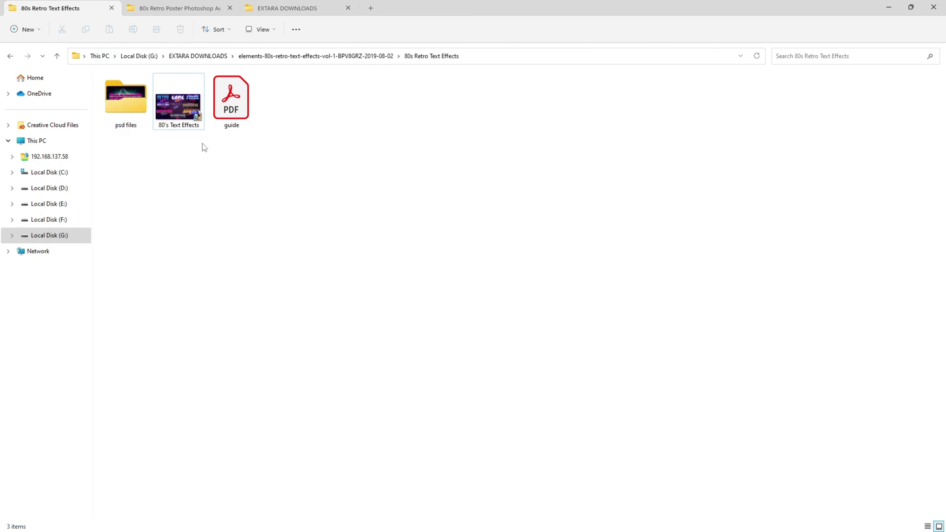
Drag the 80's Text Effects file from File Explorer into Photoshop to open it as its own document
{"action": "left_click", "coordinate": [180, 107]}
{"action": "left_click_drag", "start_coordinate": [180, 107], "coordinate": [288, 232]}
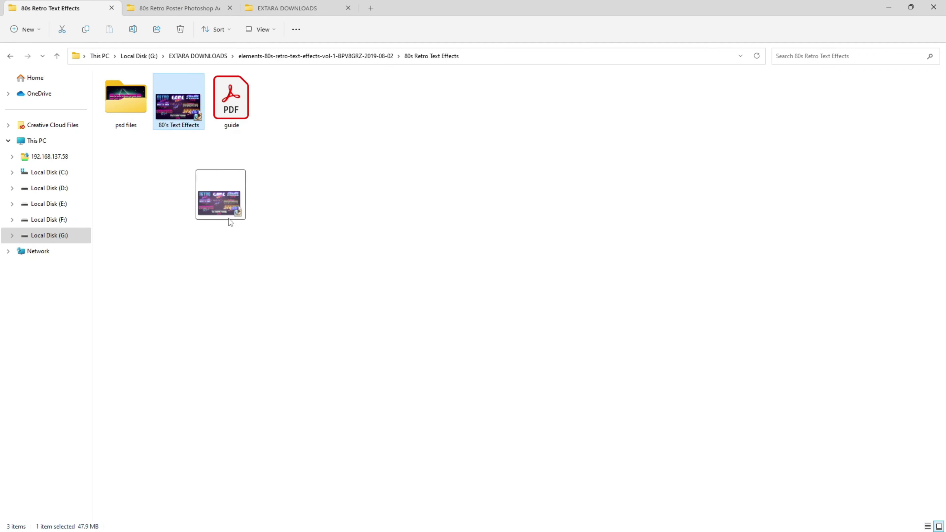
{"action": "key", "text": "alt+Tab"}
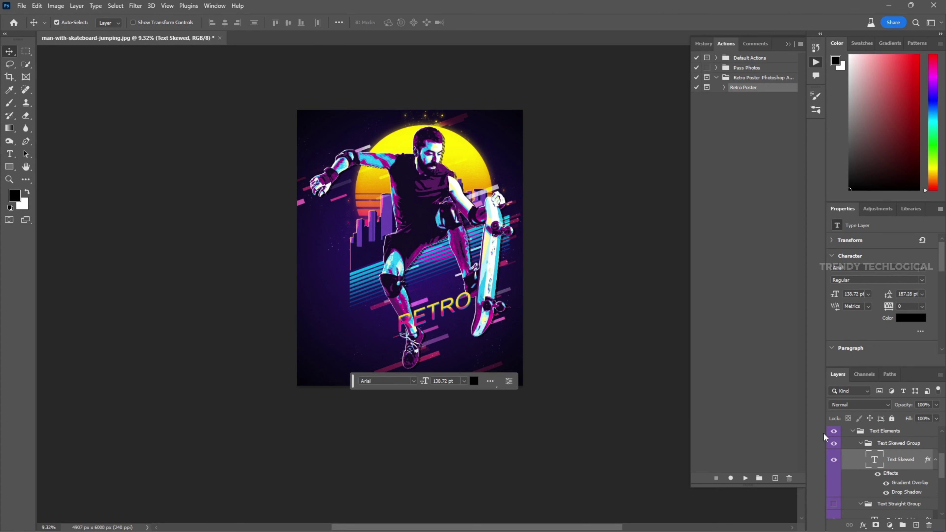
{"action": "left_click_drag", "start_coordinate": [288, 231], "coordinate": [870, 464]}
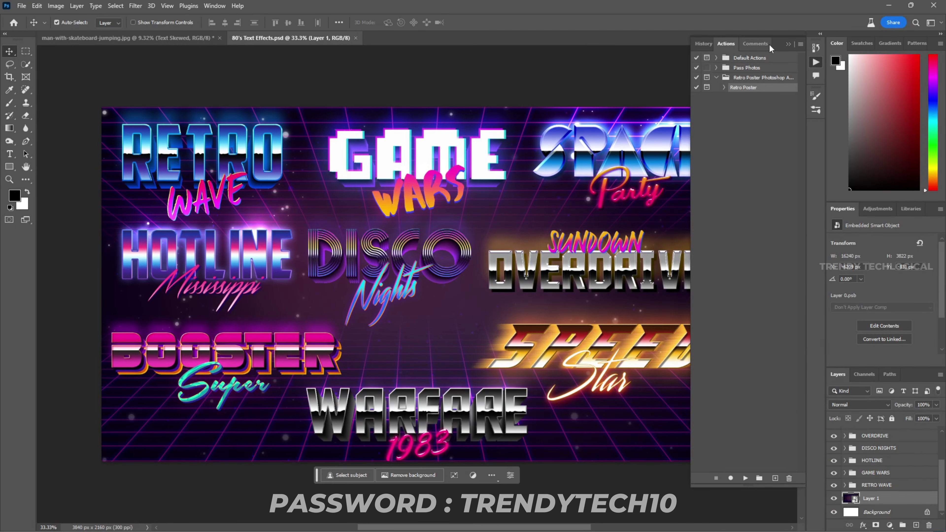
Delete the Text Elements group and its RETRO text from the skateboard poster
{"action": "left_click", "coordinate": [788, 43]}
{"action": "left_click", "coordinate": [123, 37]}
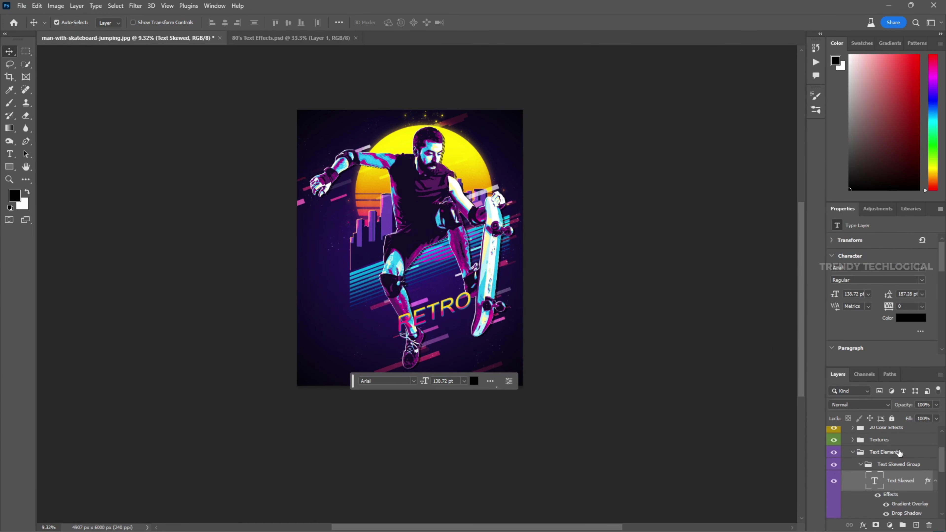
{"action": "left_click", "coordinate": [853, 453]}
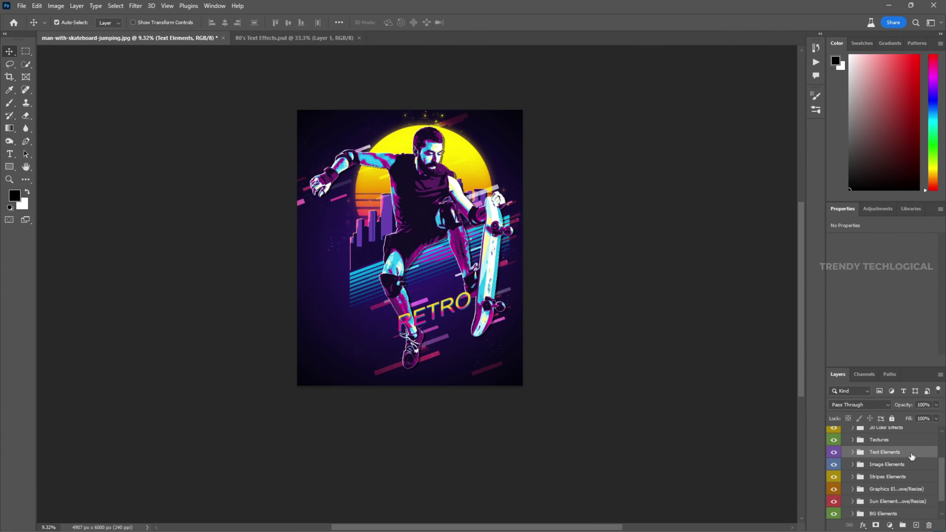
{"action": "mouse_move", "coordinate": [912, 454]}
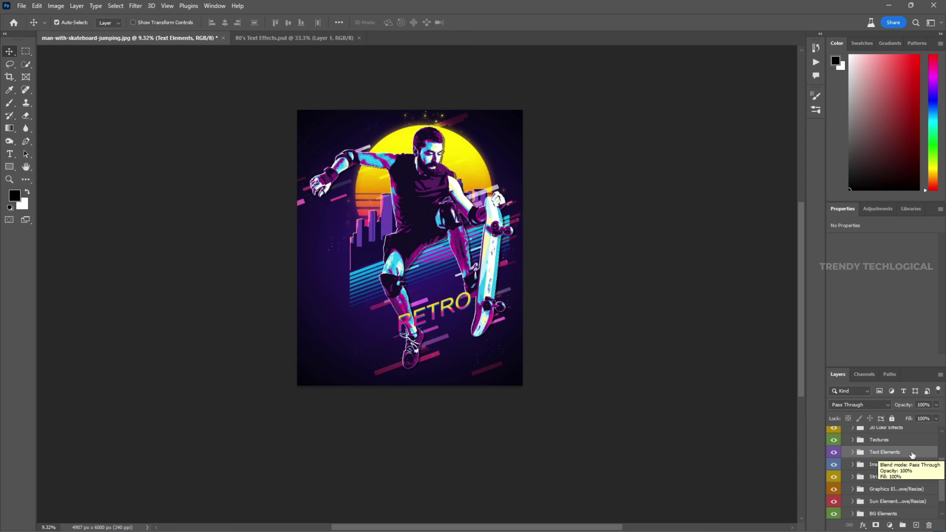
{"action": "key", "text": "Delete"}
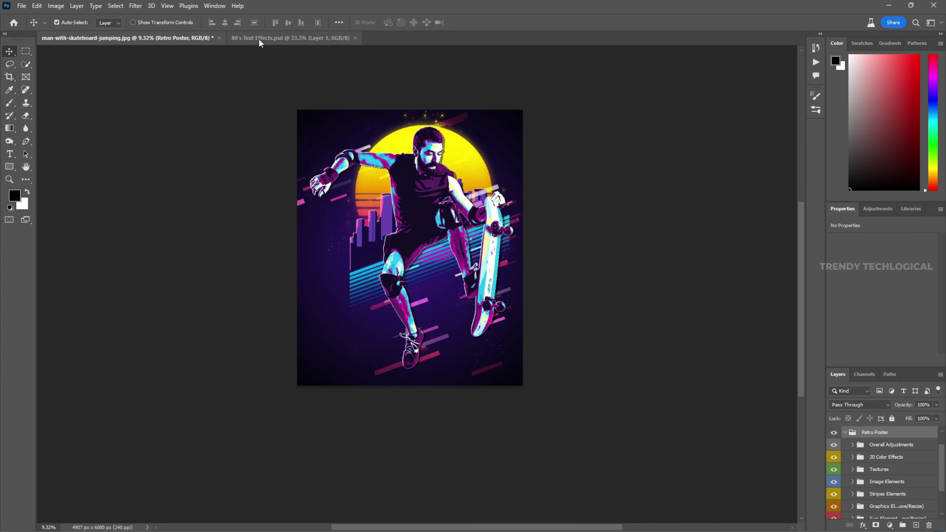
Copy the RETRO WAVE group from 80's Text Effects onto the skateboard poster
{"action": "left_click", "coordinate": [259, 38]}
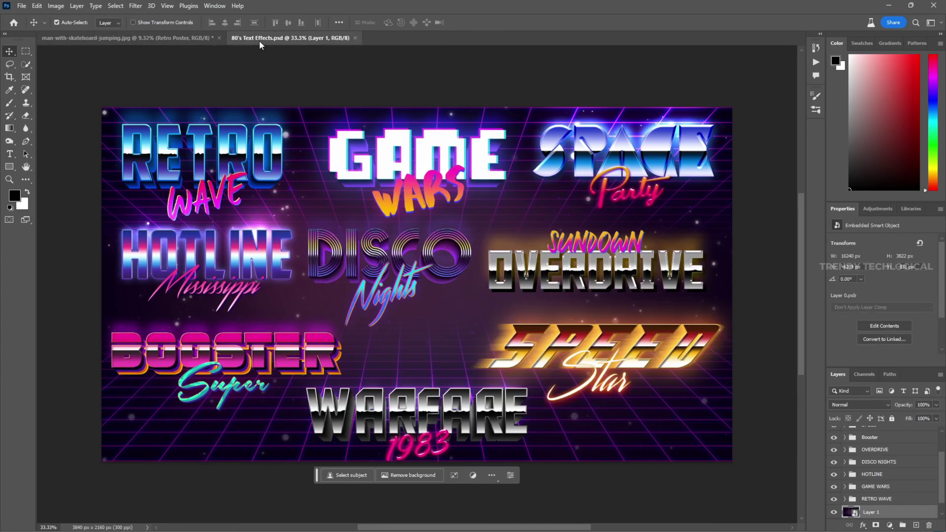
{"action": "right_click", "coordinate": [195, 144]}
{"action": "key", "text": "Escape"}
{"action": "scroll", "coordinate": [900, 489], "scroll_direction": "down", "scroll_amount": 1}
{"action": "left_click", "coordinate": [891, 486]}
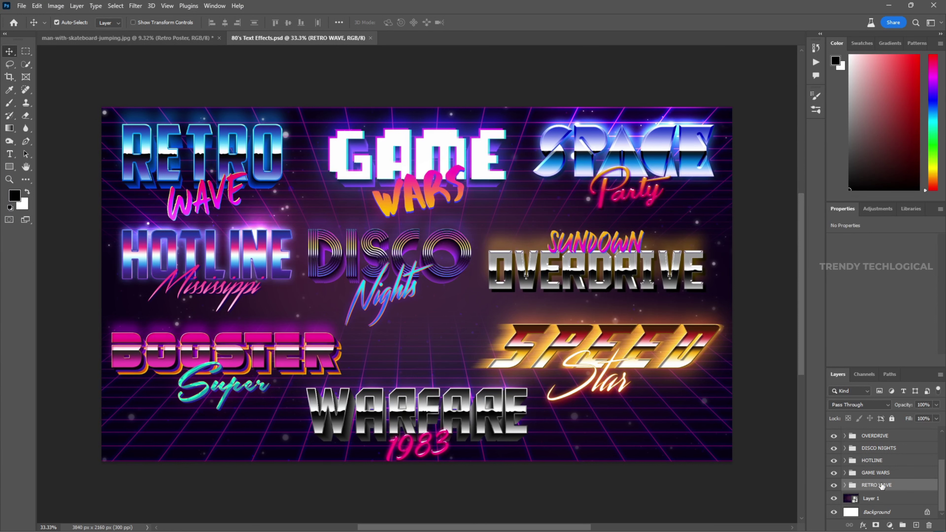
{"action": "left_click_drag", "start_coordinate": [882, 487], "coordinate": [121, 39]}
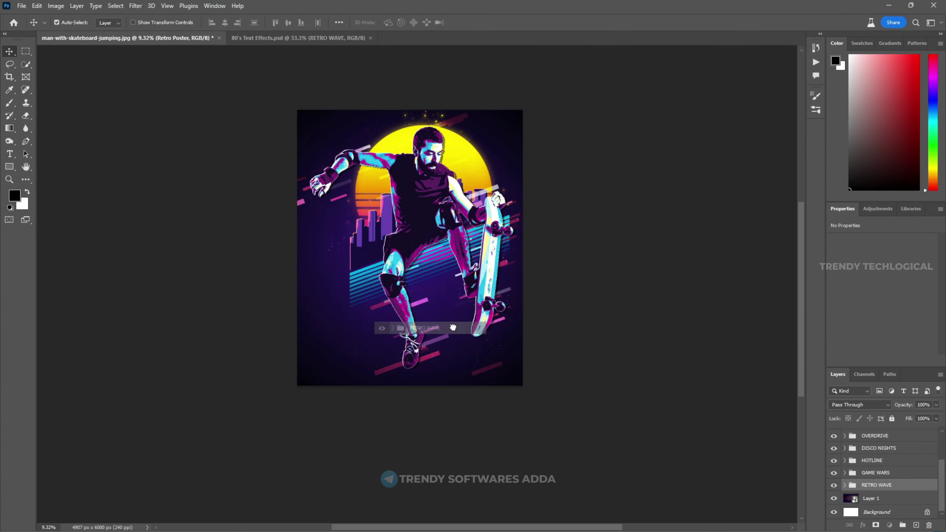
{"action": "left_click_drag", "start_coordinate": [122, 38], "coordinate": [451, 325]}
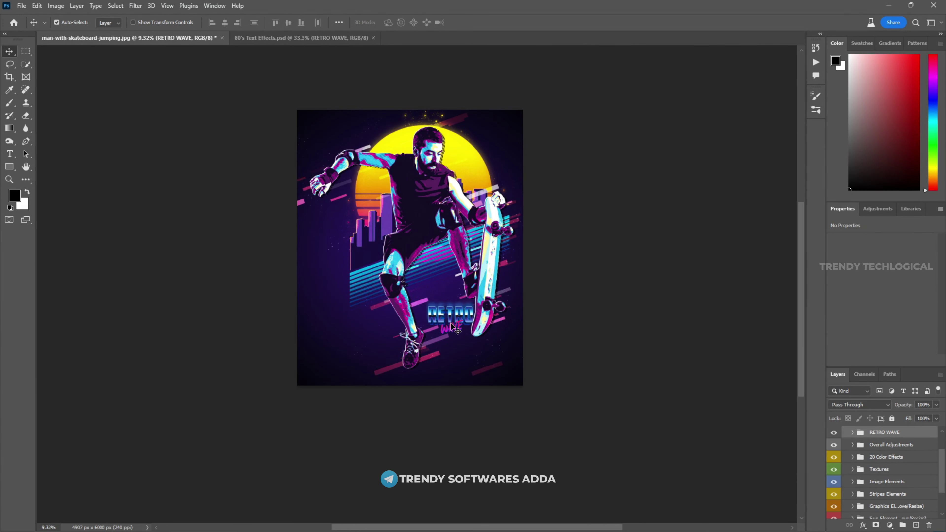
{"action": "scroll", "coordinate": [451, 326], "scroll_direction": "up", "scroll_amount": 2}
Scale up the RETRO WAVE title, ignoring the missing-font warning
{"action": "key", "text": "ctrl+t"}
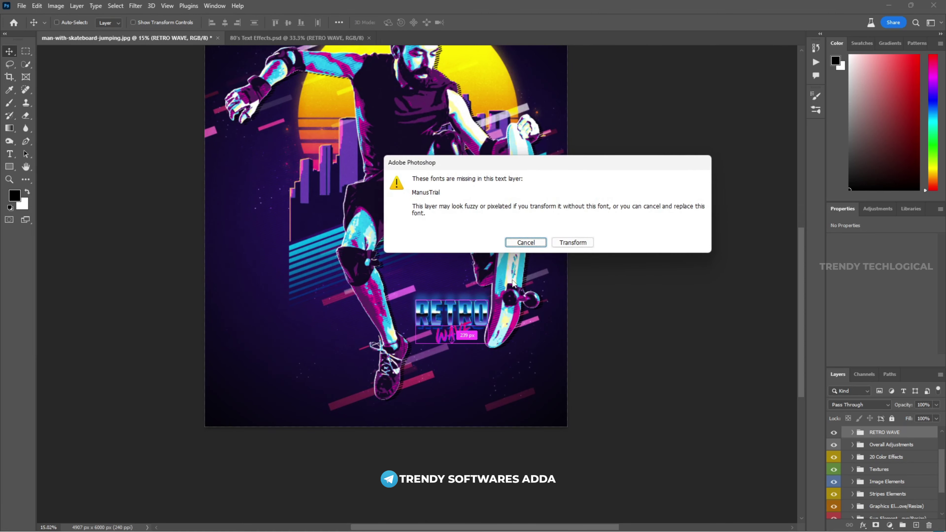
{"action": "left_click", "coordinate": [573, 243]}
{"action": "left_click_drag", "start_coordinate": [488, 344], "coordinate": [552, 387]}
{"action": "mouse_move", "coordinate": [551, 263]}
{"action": "left_mouse_down"}
{"action": "mouse_move", "coordinate": [539, 242]}
{"action": "mouse_move", "coordinate": [550, 310]}
{"action": "left_mouse_up"}
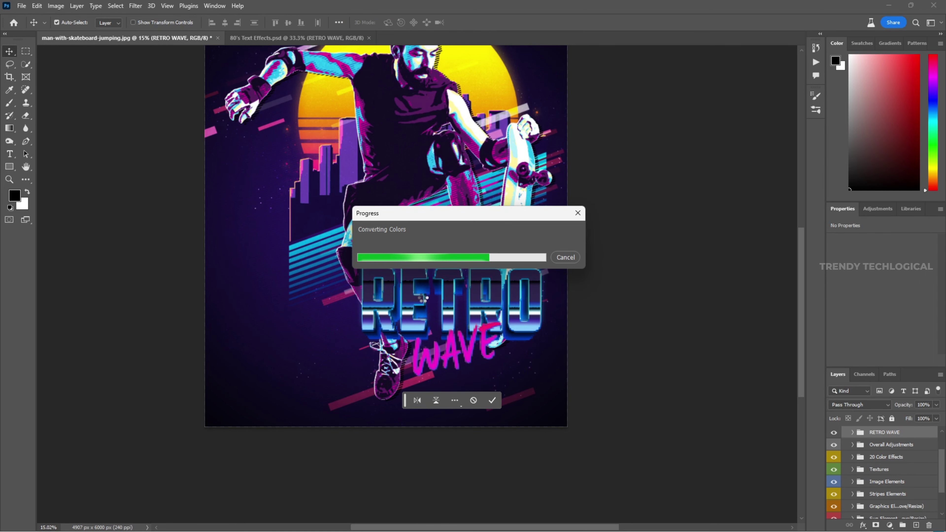
Rotate RETRO WAVE to slant upward right and move it lower near the skater's feet
{"action": "key", "text": "ctrl+t"}
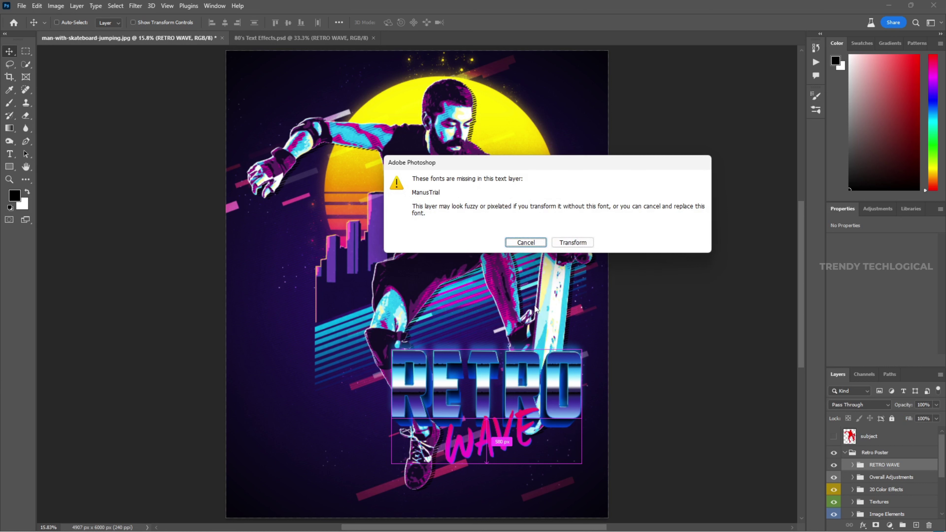
{"action": "left_click", "coordinate": [571, 241]}
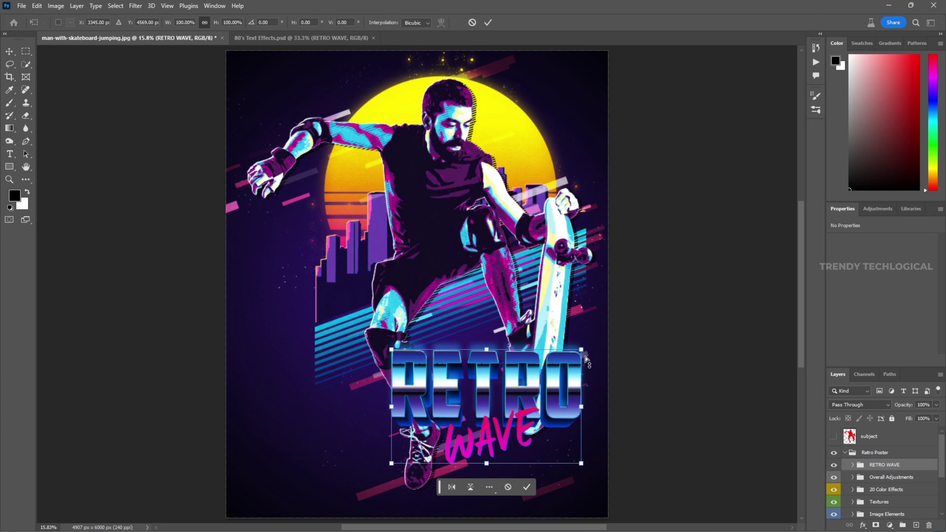
{"action": "left_click_drag", "start_coordinate": [583, 354], "coordinate": [574, 285]}
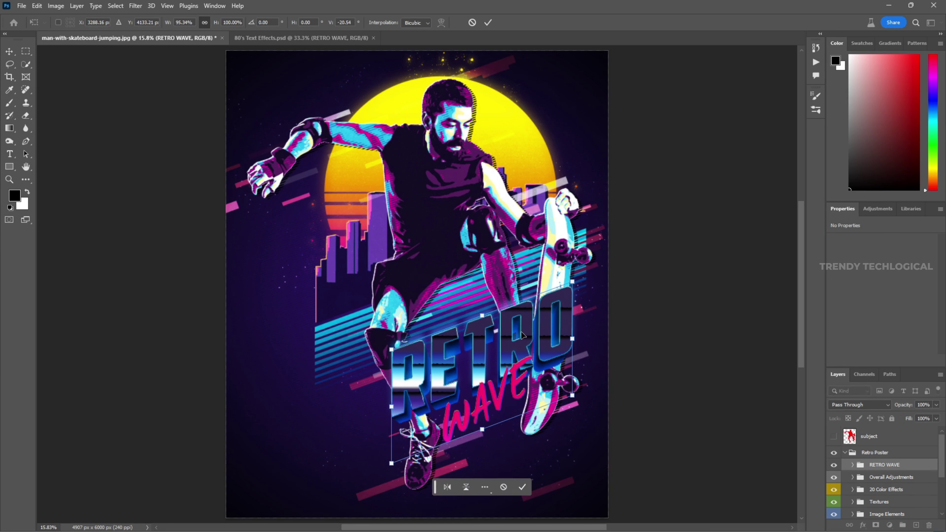
{"action": "mouse_move", "coordinate": [520, 335]}
{"action": "left_mouse_down"}
{"action": "mouse_move", "coordinate": [518, 380]}
{"action": "mouse_move", "coordinate": [506, 378]}
{"action": "left_mouse_up"}
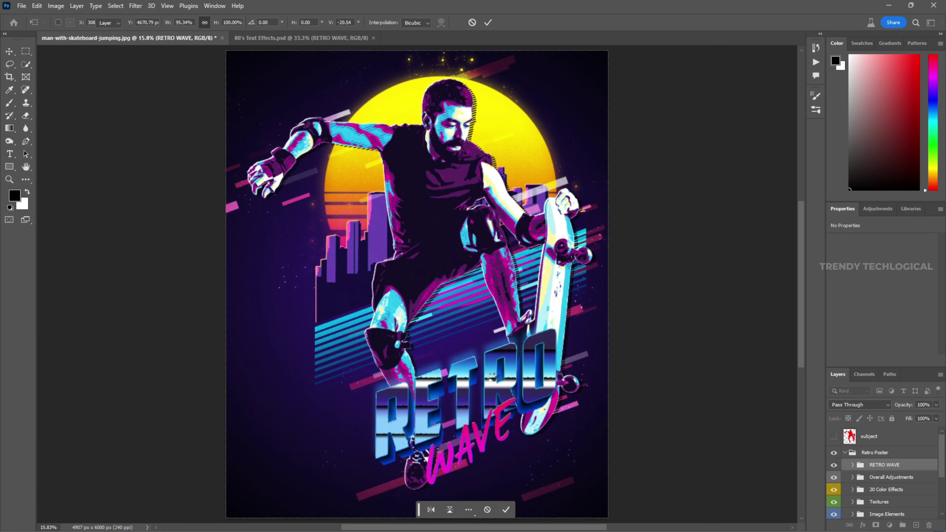
{"action": "key", "text": "Return"}
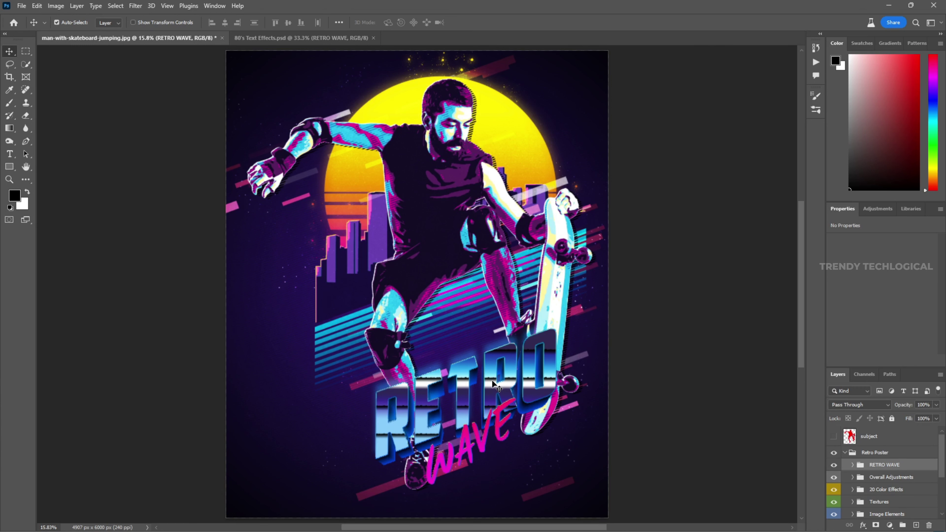
Change the pink WAVE subtitle to 1980's and select the RETRO smart object layer
{"action": "scroll", "coordinate": [425, 364], "scroll_direction": "down", "scroll_amount": 3}
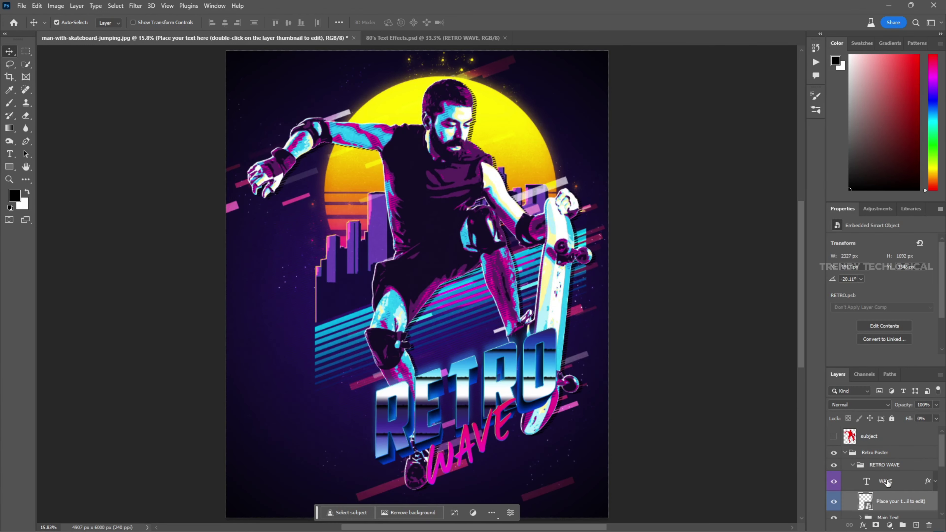
{"action": "double_click", "coordinate": [867, 483]}
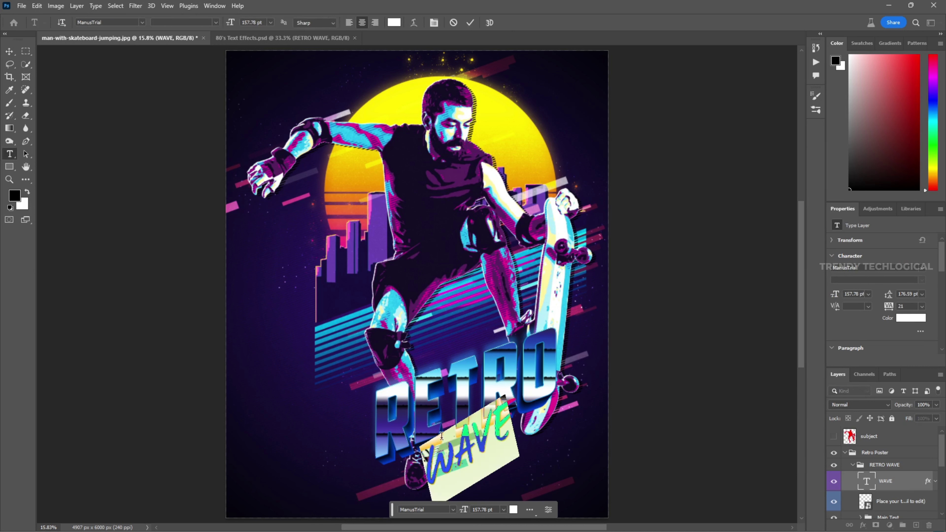
{"action": "type", "text": "1980"}
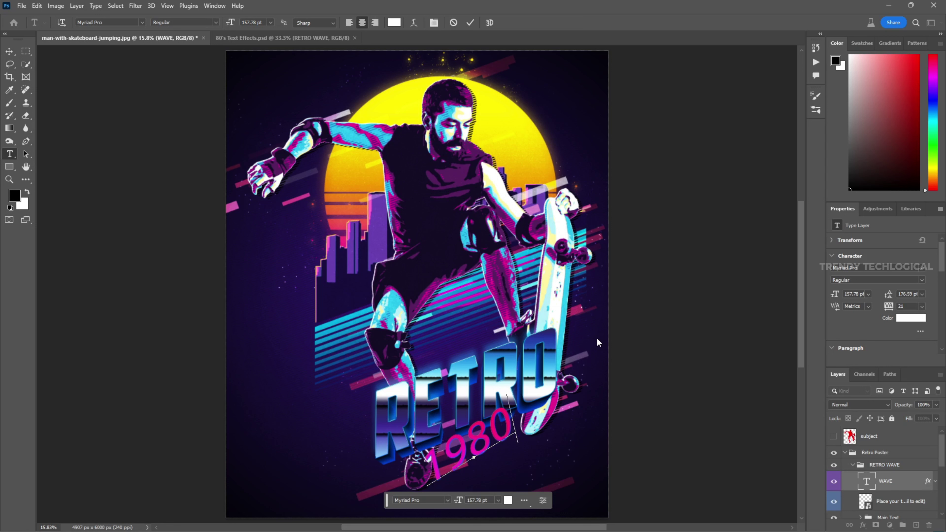
{"action": "type", "text": "'s"}
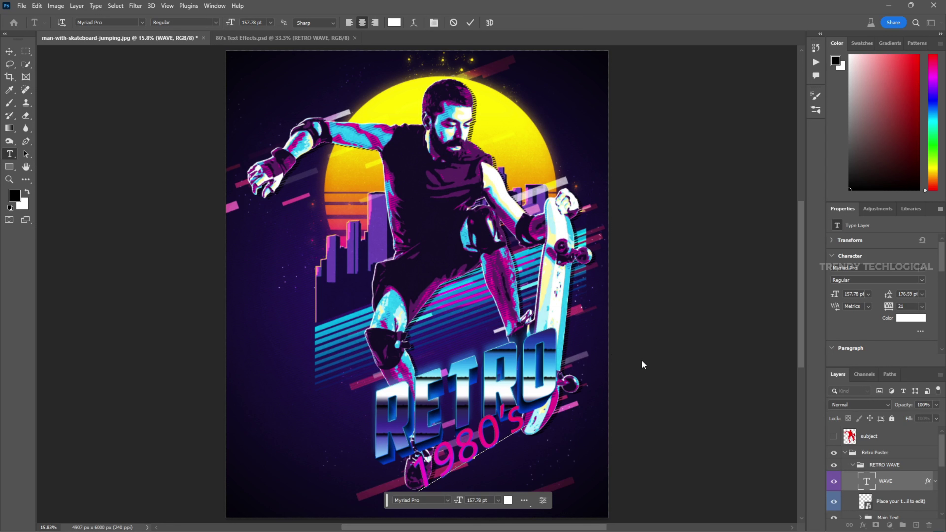
{"action": "left_click", "coordinate": [8, 51]}
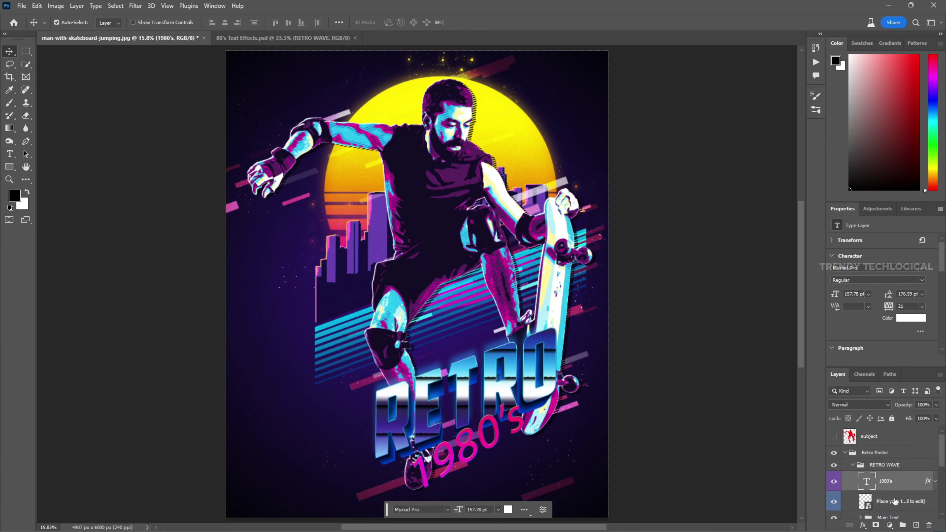
{"action": "left_click", "coordinate": [867, 506]}
Retype the chrome title as TRENDY in RETRO.psb, save it and close back to the poster
{"action": "double_click", "coordinate": [866, 501]}
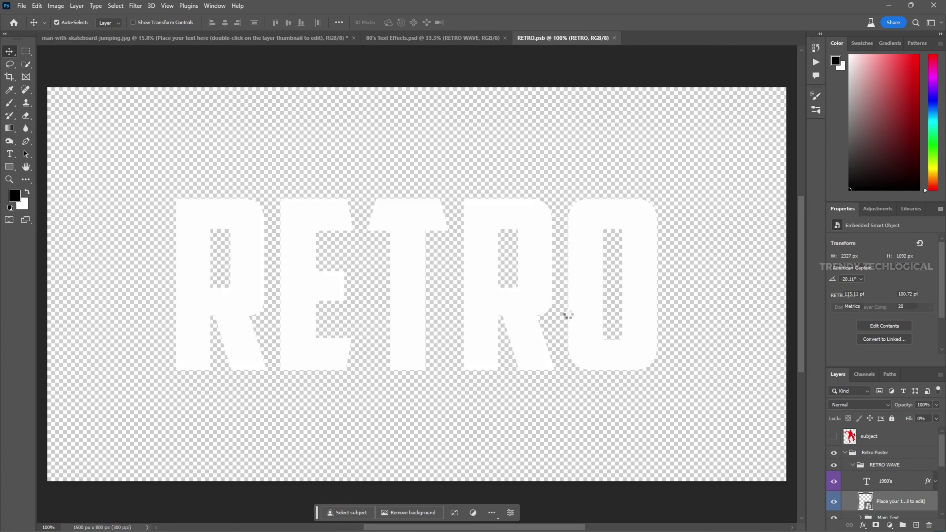
{"action": "double_click", "coordinate": [850, 447]}
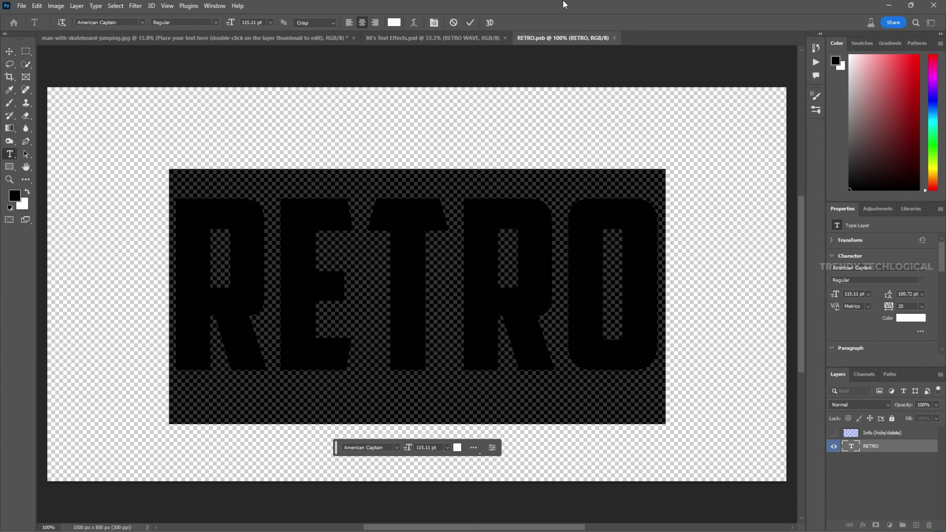
{"action": "type", "text": "TRE"}
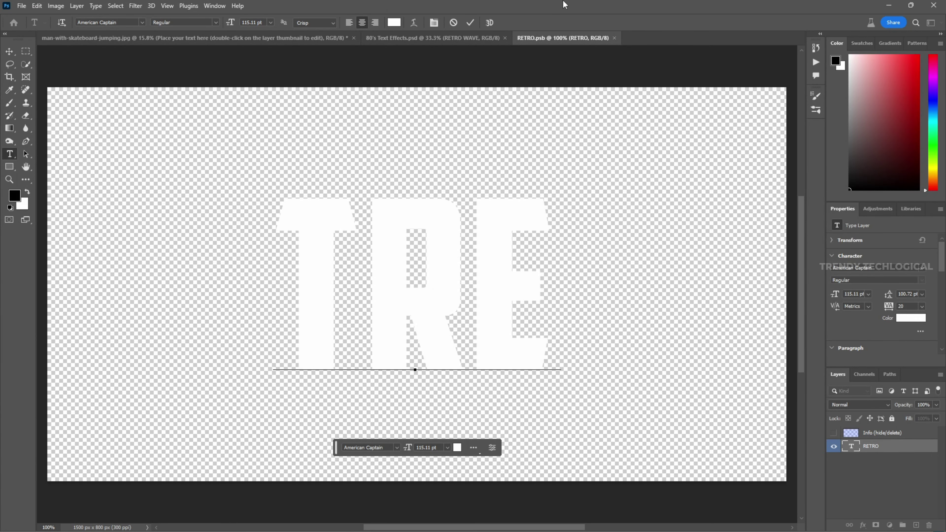
{"action": "type", "text": "NDY"}
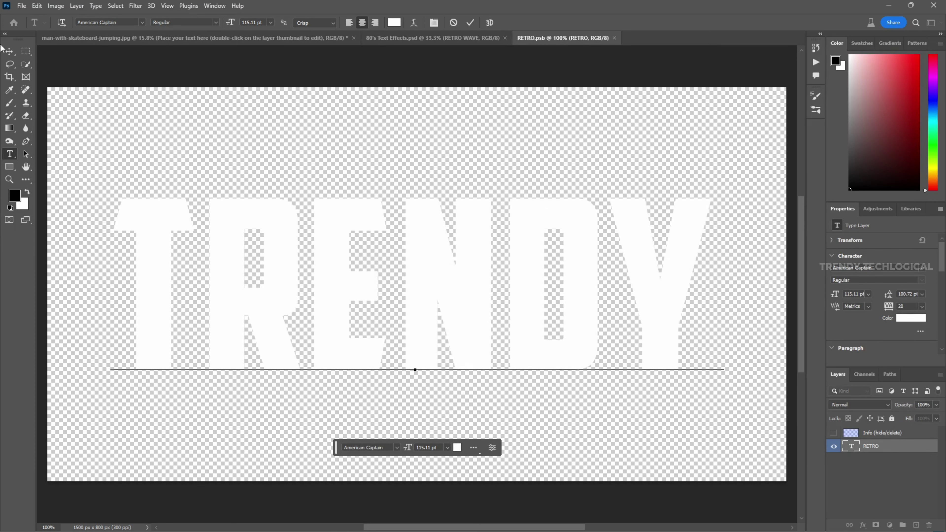
{"action": "left_click", "coordinate": [7, 50]}
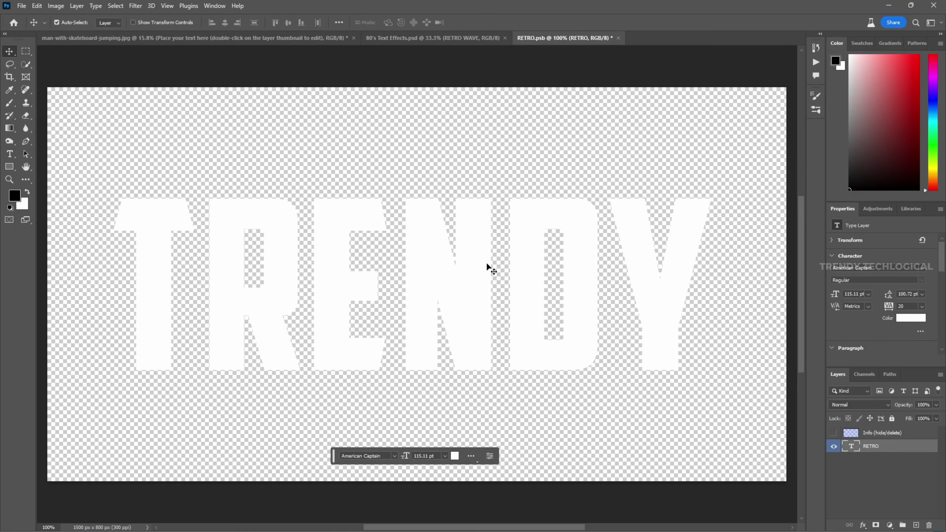
{"action": "key", "text": "ctrl+s"}
{"action": "left_click", "coordinate": [614, 38]}
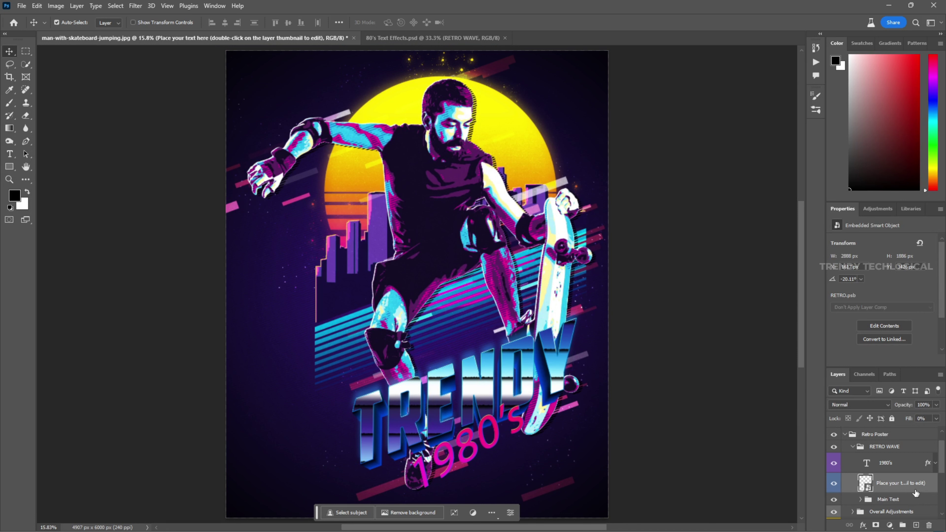
Rotate the 1980's text layer clockwise about 13° to match the slanted TRENDY title
{"action": "left_click", "coordinate": [907, 466]}
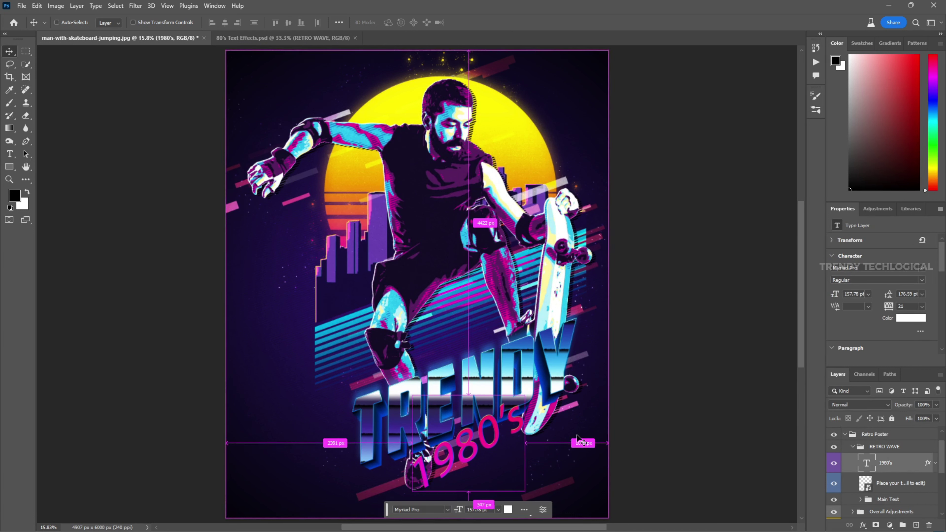
{"action": "key", "text": "ctrl+t"}
{"action": "left_click_drag", "start_coordinate": [543, 382], "coordinate": [548, 389]}
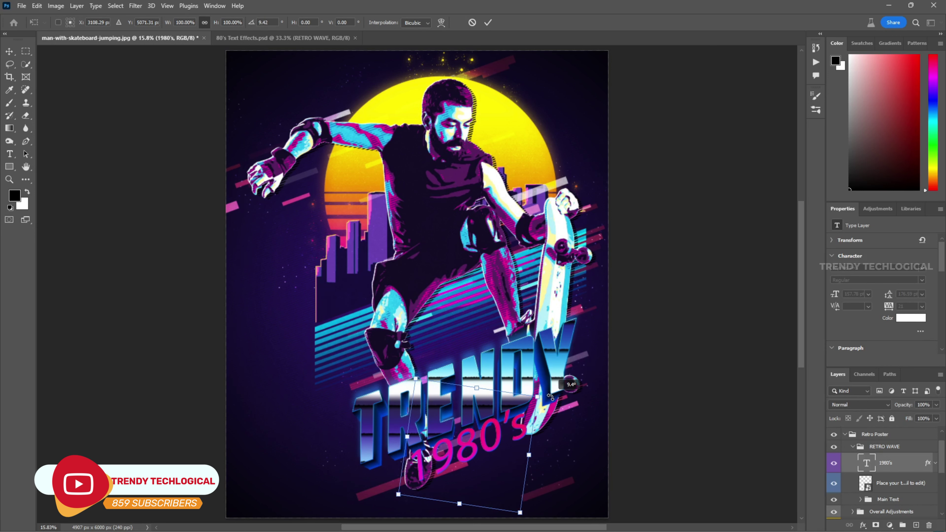
{"action": "left_click_drag", "start_coordinate": [548, 389], "coordinate": [550, 400]}
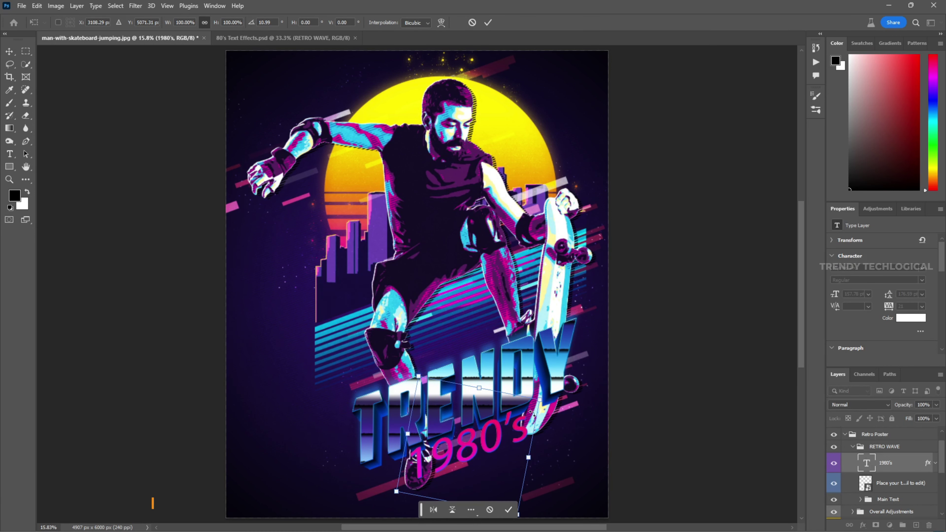
{"action": "key", "text": "Return"}
{"action": "scroll", "coordinate": [533, 364], "scroll_direction": "down", "scroll_amount": 1}
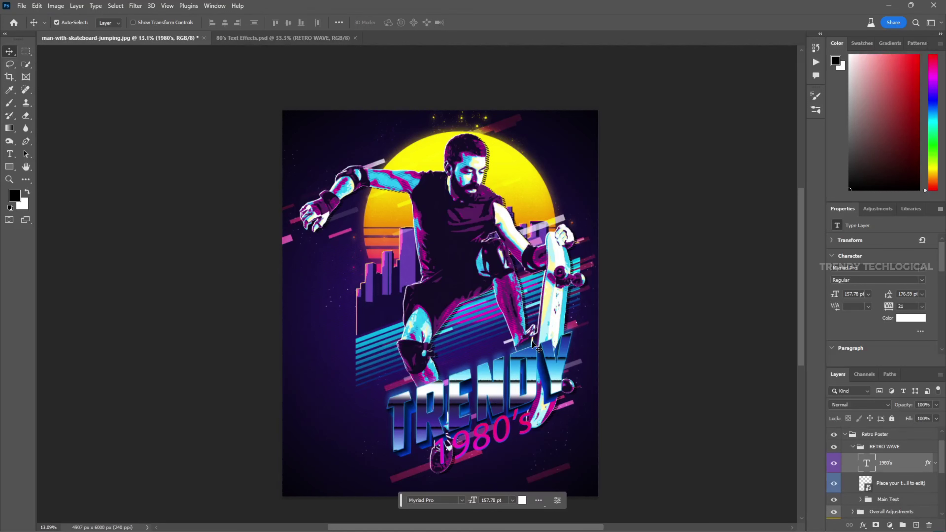
{"action": "scroll", "coordinate": [533, 341], "scroll_direction": "up", "scroll_amount": 2}
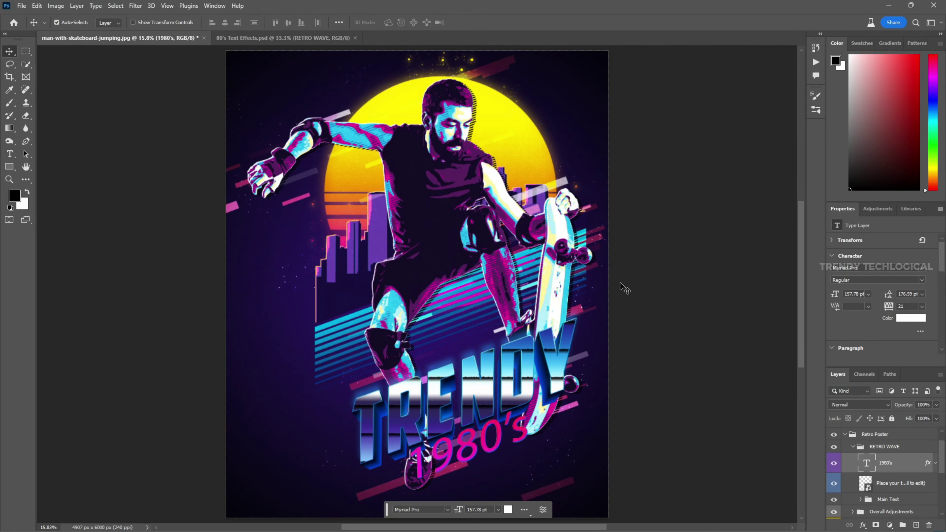
{"action": "scroll", "coordinate": [387, 285], "scroll_direction": "down", "scroll_amount": 1}
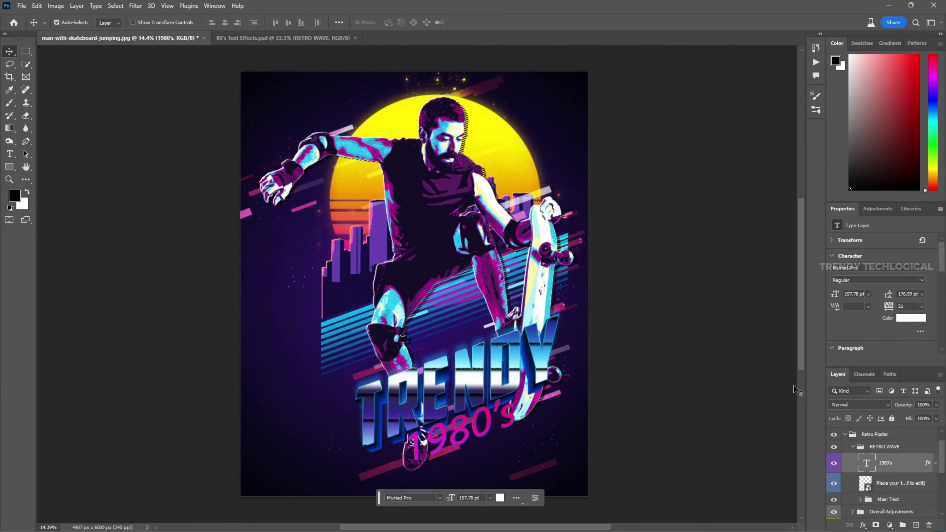
Toggle the Background layer to compare the original skateboard photo with the poster
{"action": "scroll", "coordinate": [857, 484], "scroll_direction": "down", "scroll_amount": 3}
{"action": "scroll", "coordinate": [857, 484], "scroll_direction": "down", "scroll_amount": 2}
{"action": "scroll", "coordinate": [854, 500], "scroll_direction": "down", "scroll_amount": 2}
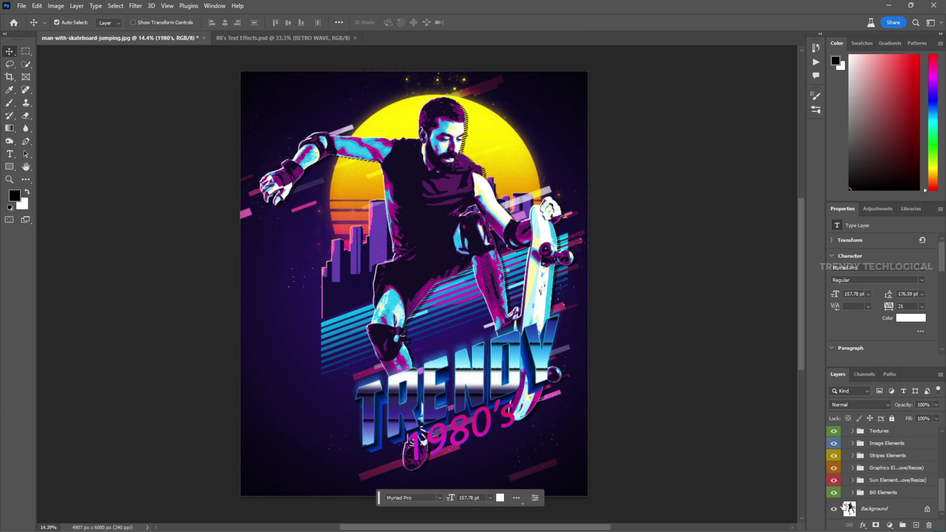
{"action": "left_click", "coordinate": [834, 509], "text": "alt"}
{"action": "left_click", "coordinate": [834, 509], "text": "alt"}
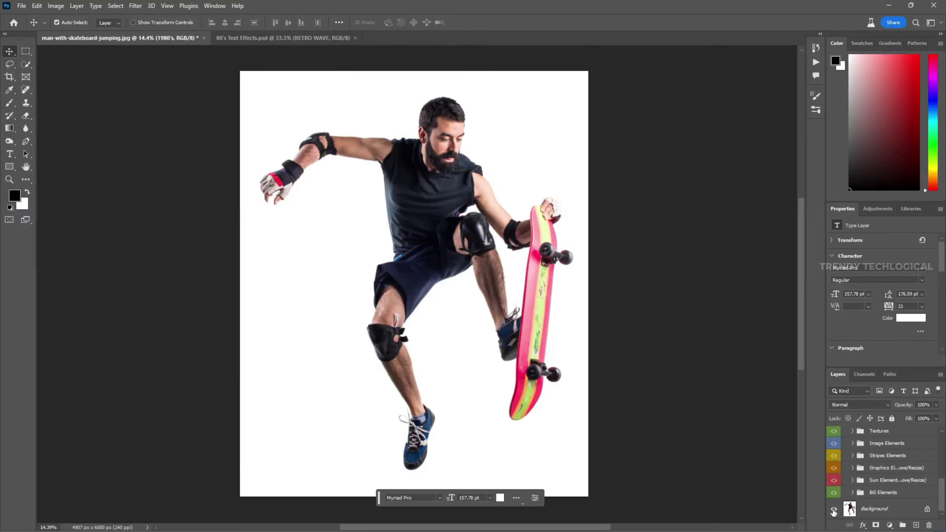
Trial several purple shades for the BG Color fill, settling on a deep dark purple
{"action": "left_click", "coordinate": [886, 493]}
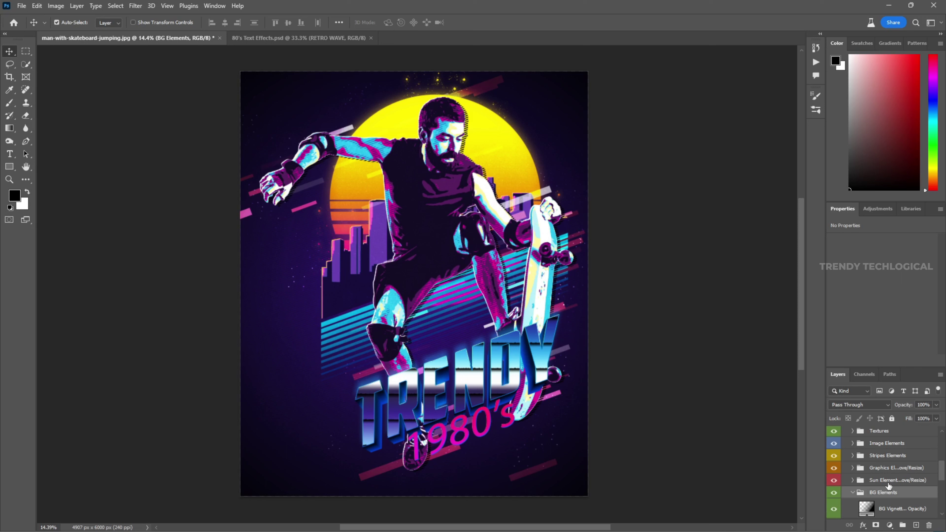
{"action": "left_click", "coordinate": [853, 492]}
{"action": "scroll", "coordinate": [887, 485], "scroll_direction": "down", "scroll_amount": 2}
{"action": "double_click", "coordinate": [865, 469]}
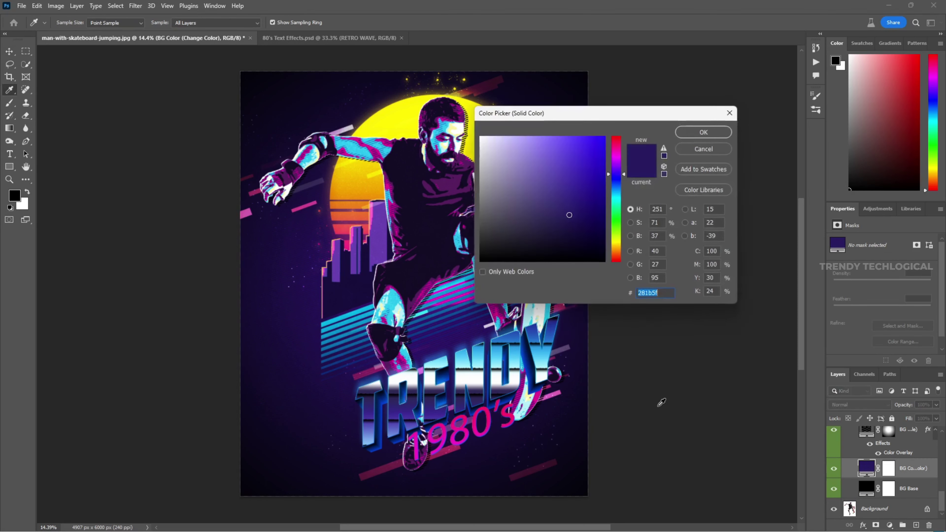
{"action": "left_click", "coordinate": [516, 164]}
{"action": "left_click", "coordinate": [570, 166]}
{"action": "left_click", "coordinate": [558, 211]}
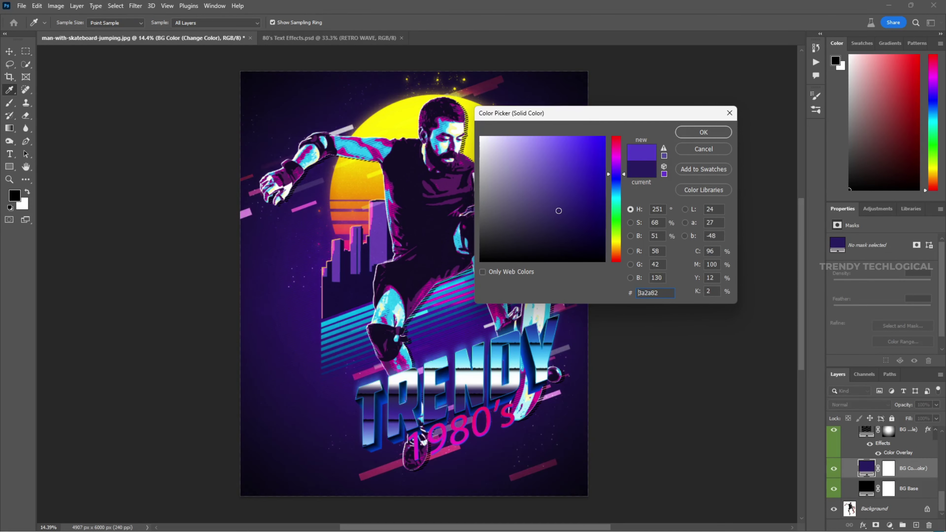
{"action": "left_click", "coordinate": [489, 173]}
{"action": "mouse_move", "coordinate": [489, 173]}
{"action": "left_mouse_down"}
{"action": "mouse_move", "coordinate": [499, 194]}
{"action": "mouse_move", "coordinate": [581, 227]}
{"action": "mouse_move", "coordinate": [566, 198]}
{"action": "mouse_move", "coordinate": [549, 226]}
{"action": "mouse_move", "coordinate": [591, 220]}
{"action": "mouse_move", "coordinate": [577, 211]}
{"action": "mouse_move", "coordinate": [577, 228]}
{"action": "left_mouse_up"}
{"action": "left_click", "coordinate": [703, 132]}
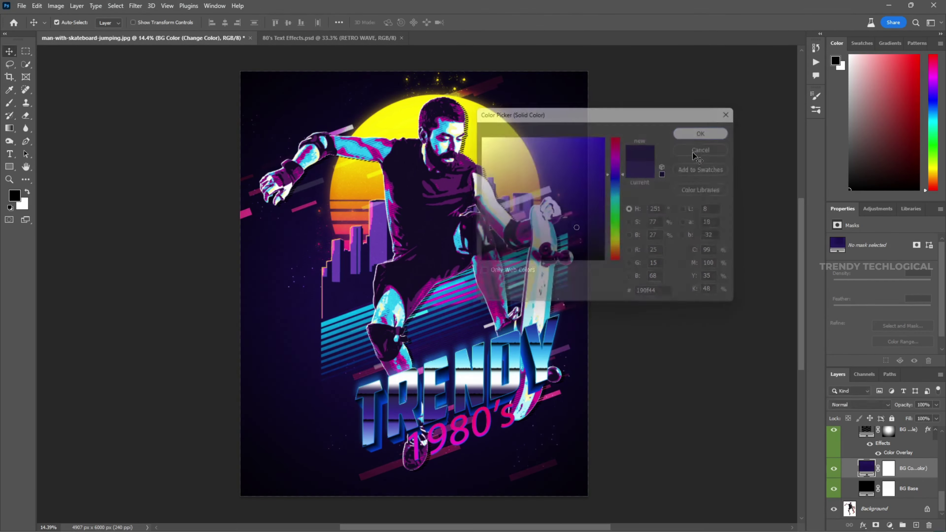
{"action": "scroll", "coordinate": [885, 484], "scroll_direction": "up", "scroll_amount": 2}
{"action": "scroll", "coordinate": [885, 483], "scroll_direction": "up", "scroll_amount": 2}
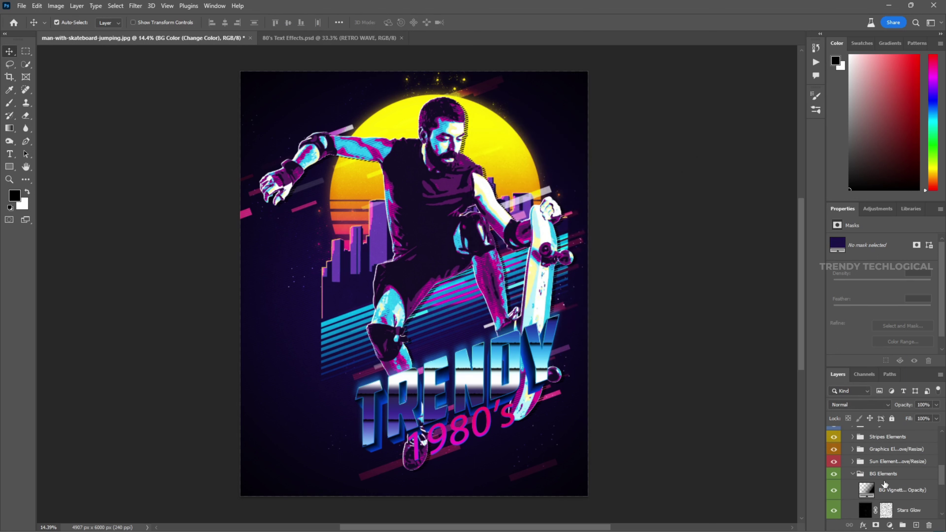
Collapse BG Elements, browse the skyline layers in Graphics Elements, then select that group
{"action": "left_click", "coordinate": [853, 474]}
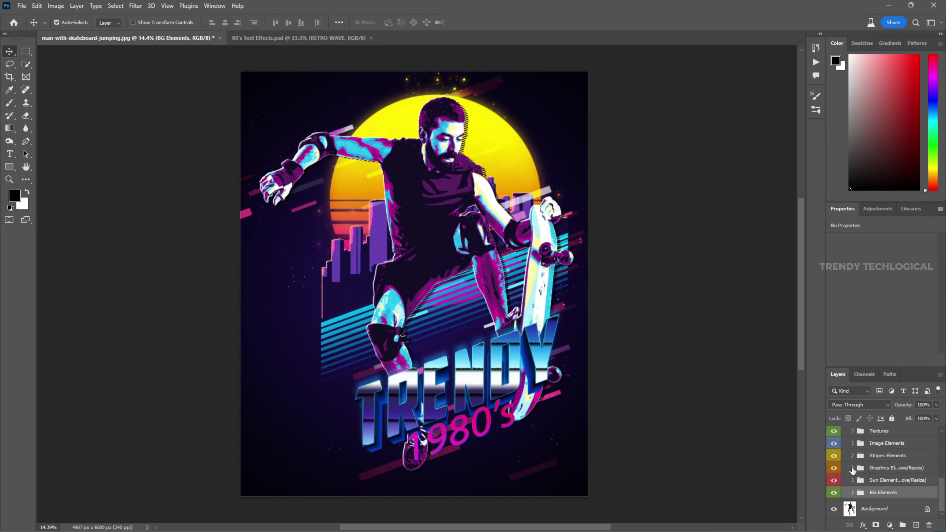
{"action": "left_click", "coordinate": [851, 468]}
{"action": "scroll", "coordinate": [892, 477], "scroll_direction": "up", "scroll_amount": 1}
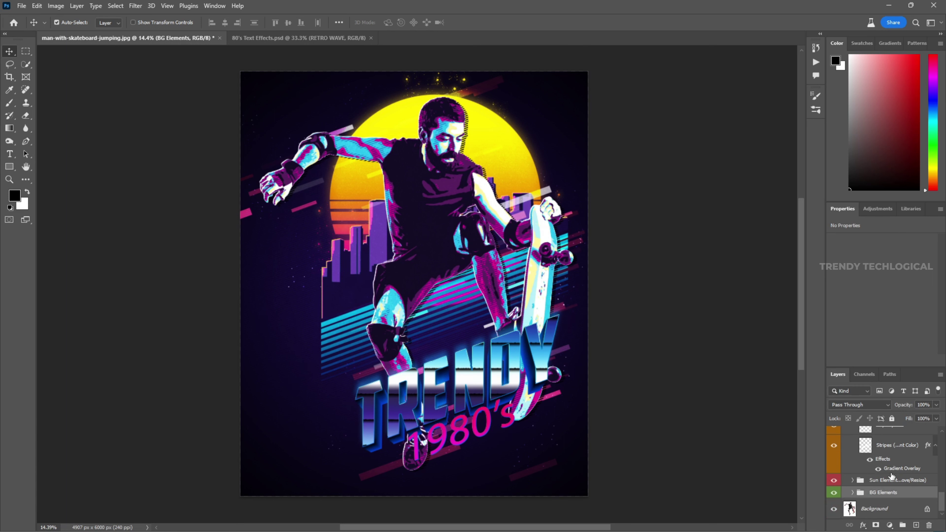
{"action": "scroll", "coordinate": [892, 477], "scroll_direction": "up", "scroll_amount": 1}
{"action": "scroll", "coordinate": [857, 463], "scroll_direction": "up", "scroll_amount": 3}
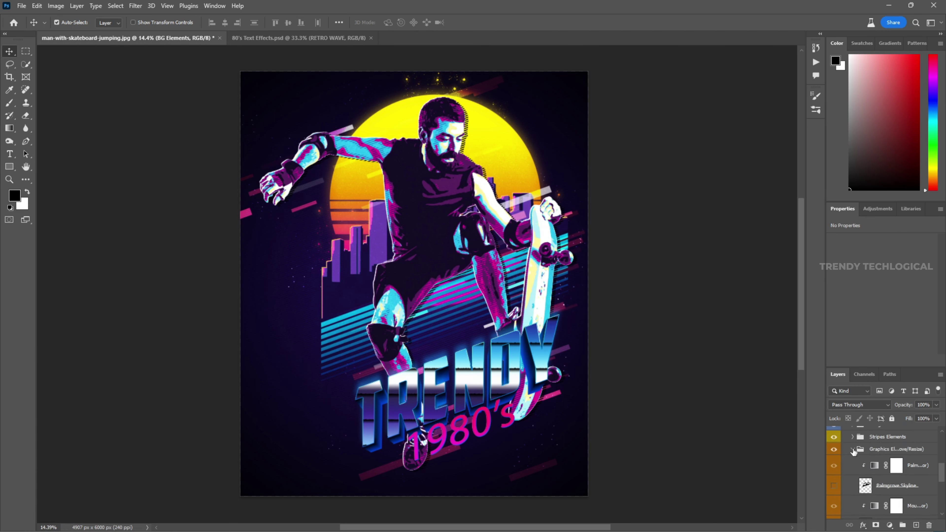
{"action": "left_click", "coordinate": [852, 450]}
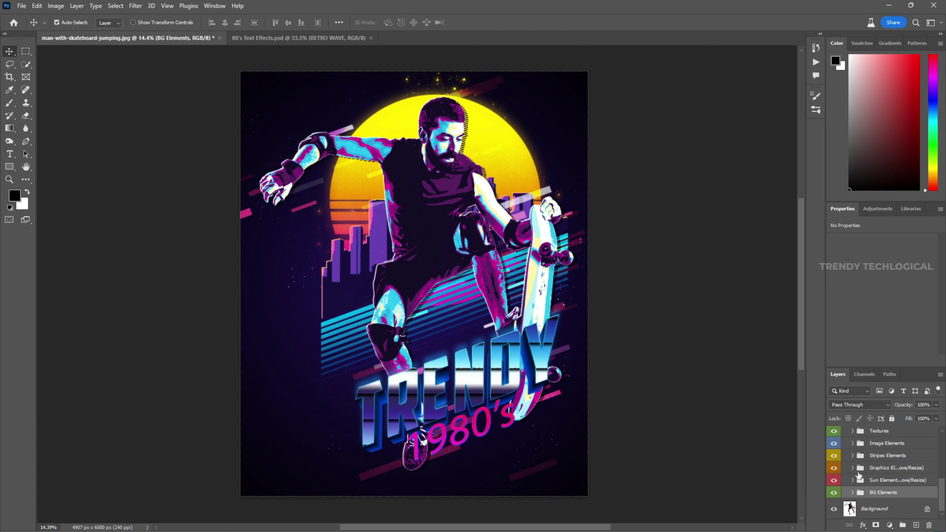
{"action": "left_click", "coordinate": [883, 469]}
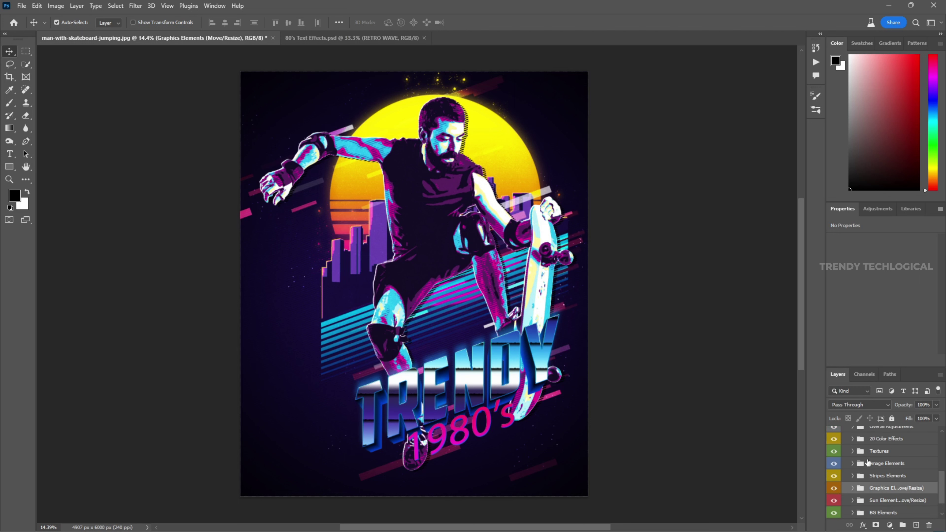
{"action": "scroll", "coordinate": [909, 479], "scroll_direction": "up", "scroll_amount": 3}
{"action": "scroll", "coordinate": [864, 472], "scroll_direction": "up", "scroll_amount": 5}
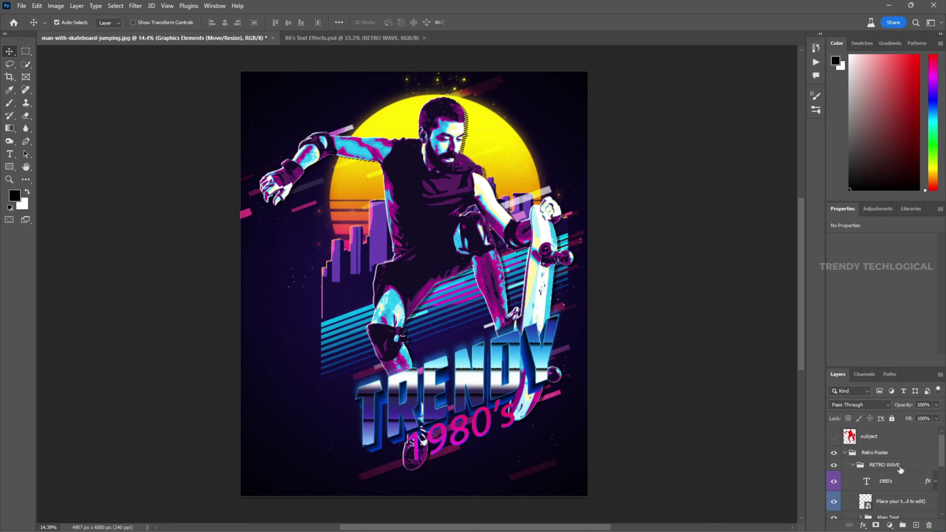